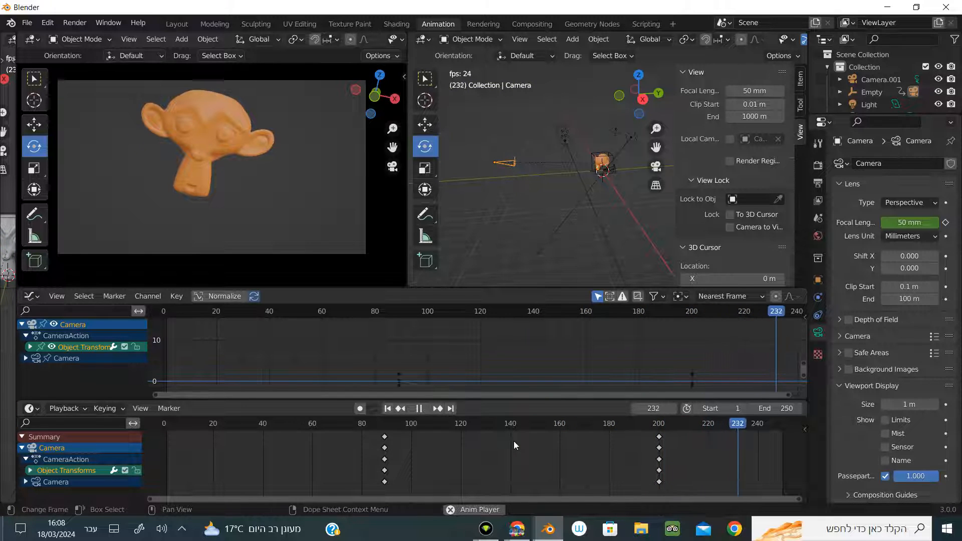
Stop the camera animation playback and switch to the other Blender window with the new default scene.
mouse_move(516, 533)
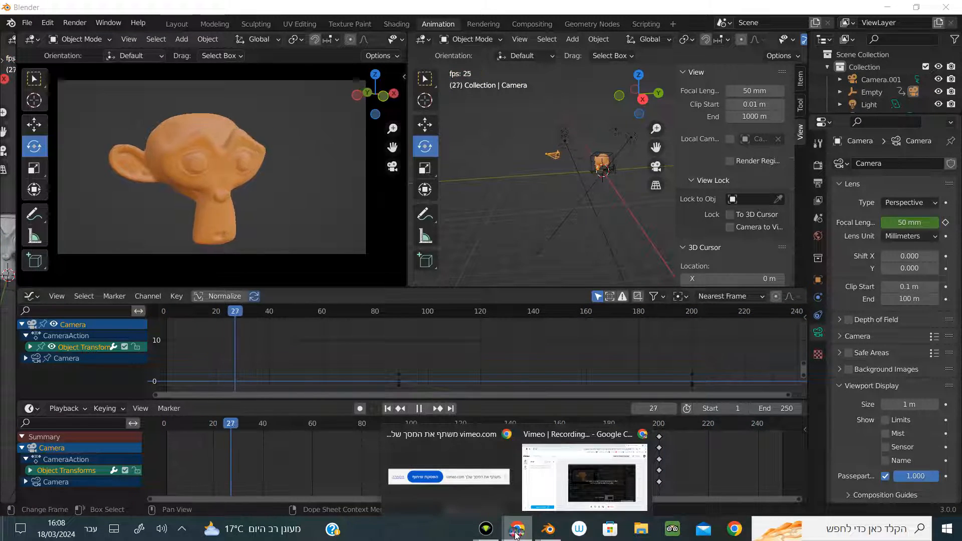
left_click(419, 408)
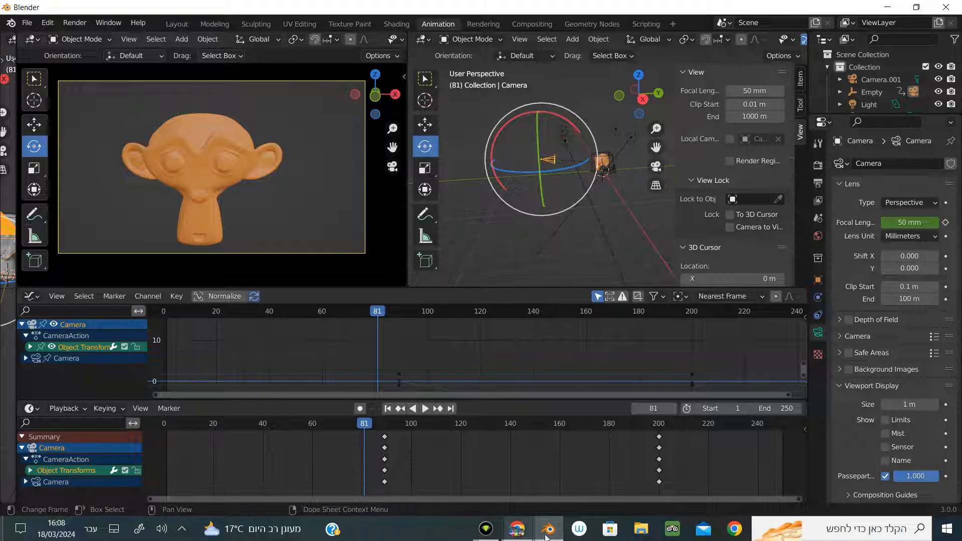
mouse_move(548, 528)
left_click(492, 498)
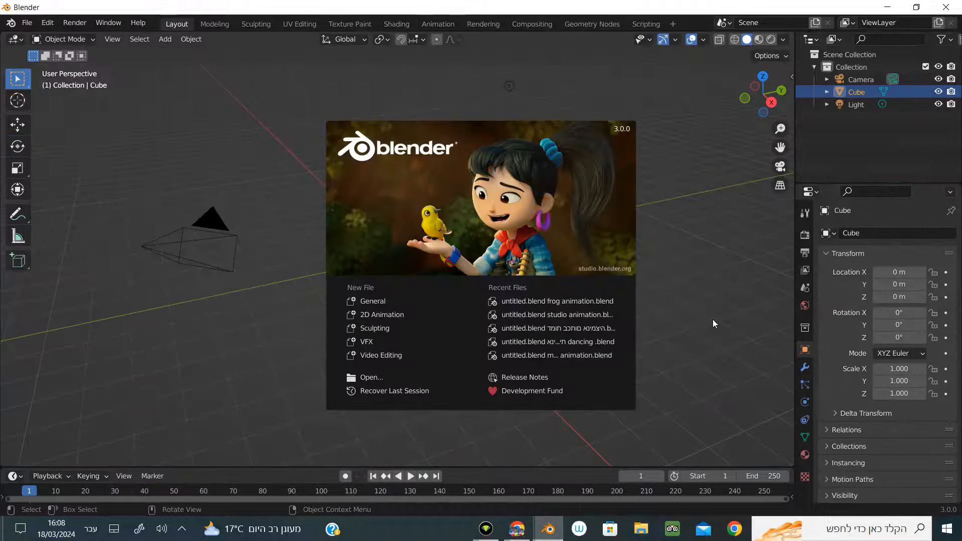
Delete the default cube and add a Monkey mesh at the origin in front view.
left_click(694, 304)
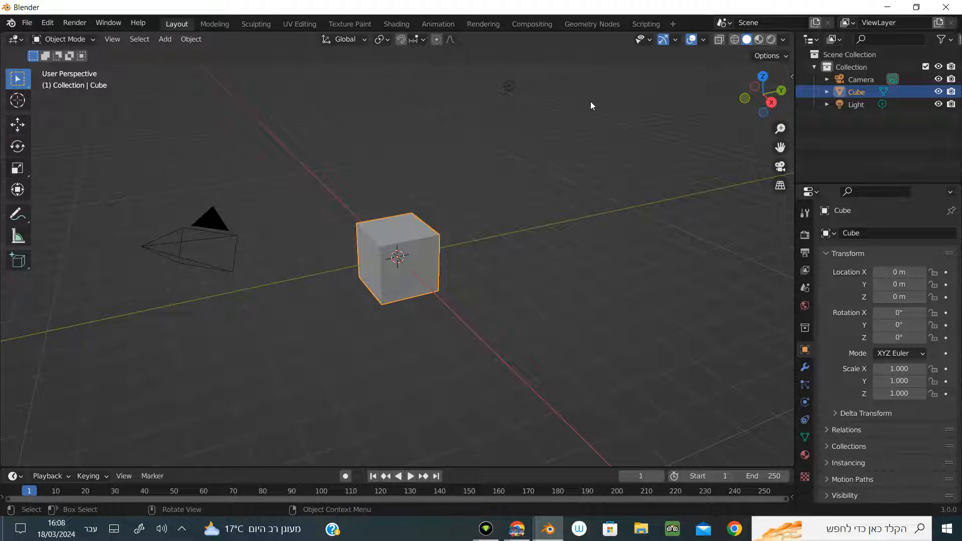
key("Delete")
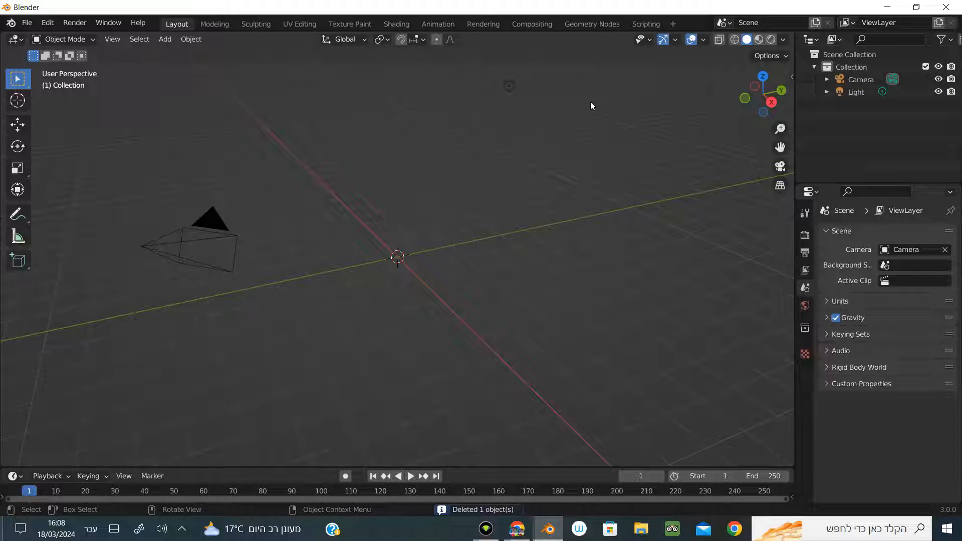
key("KP_1")
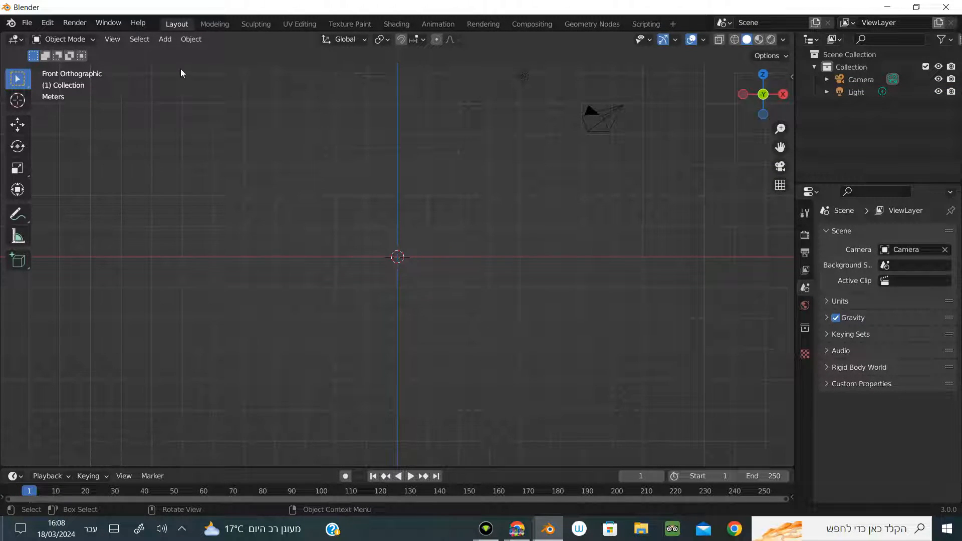
left_click(159, 44)
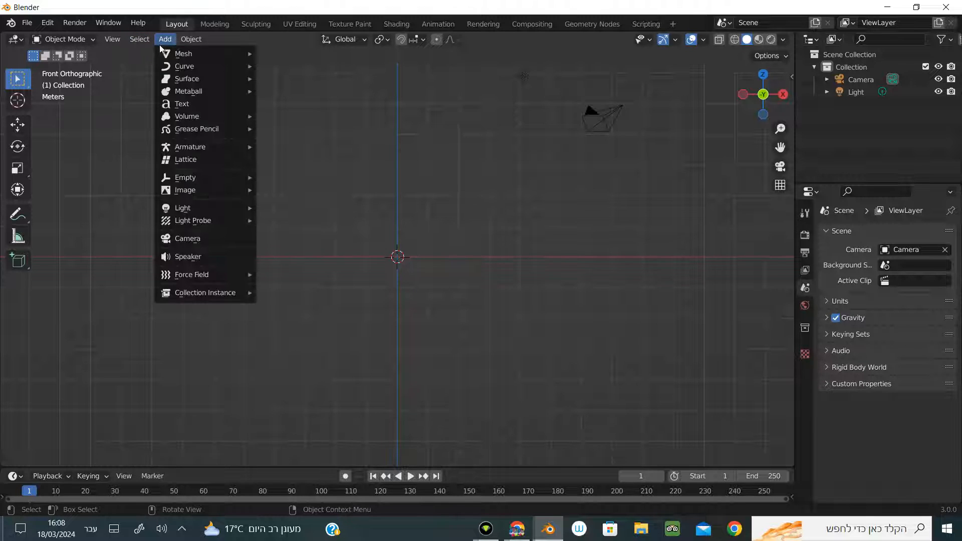
mouse_move(220, 53)
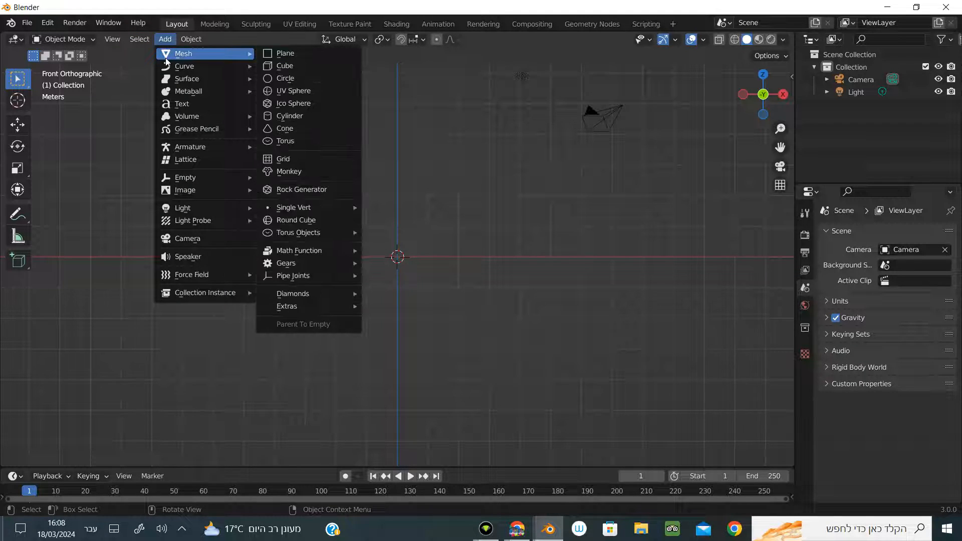
left_click(296, 178)
Move the monkey straight up along Z to about 0.98 m.
key("shift+space")
key("g")
left_click_drag(397, 205, 400, 176)
Shade the monkey smooth and add a level 2 subdivision to it.
left_click_drag(751, 101, 751, 118)
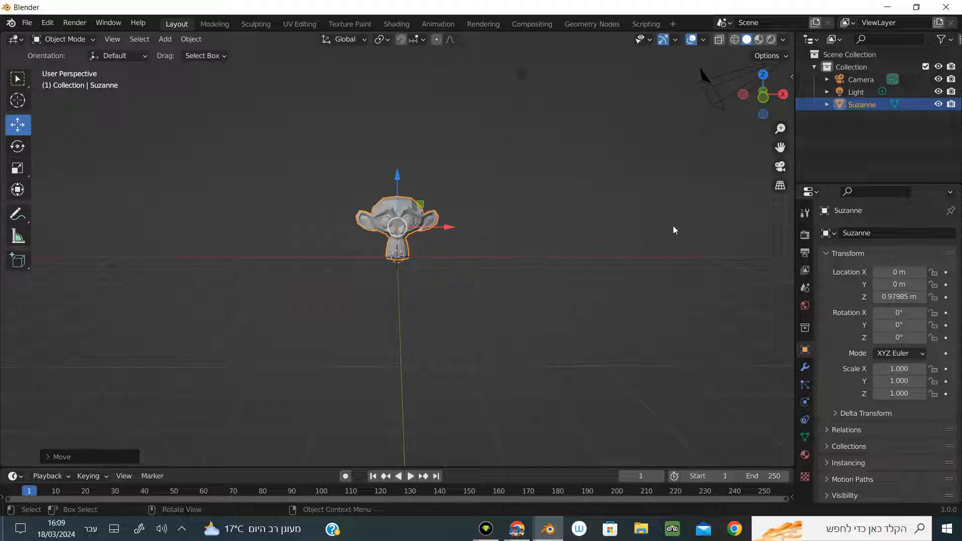
scroll(429, 202, "up", 2)
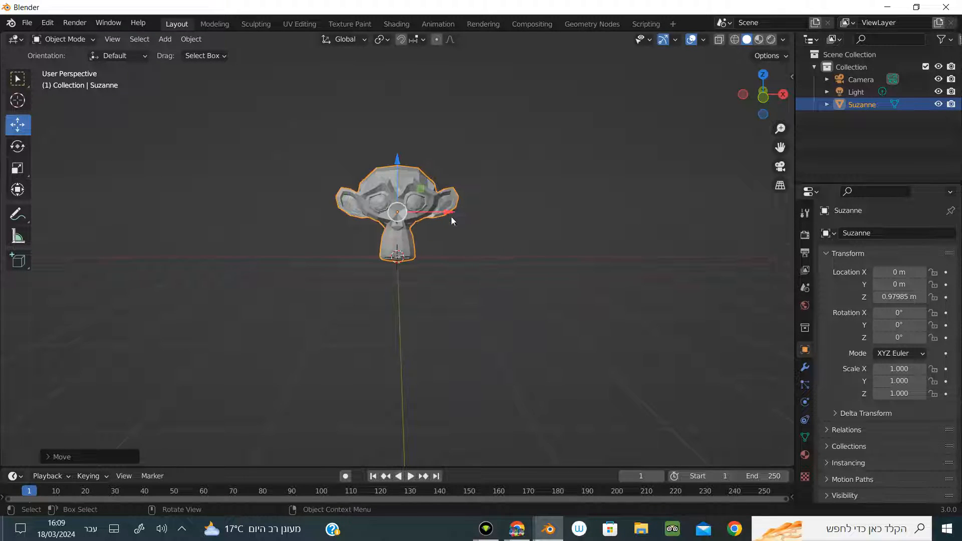
right_click(534, 176)
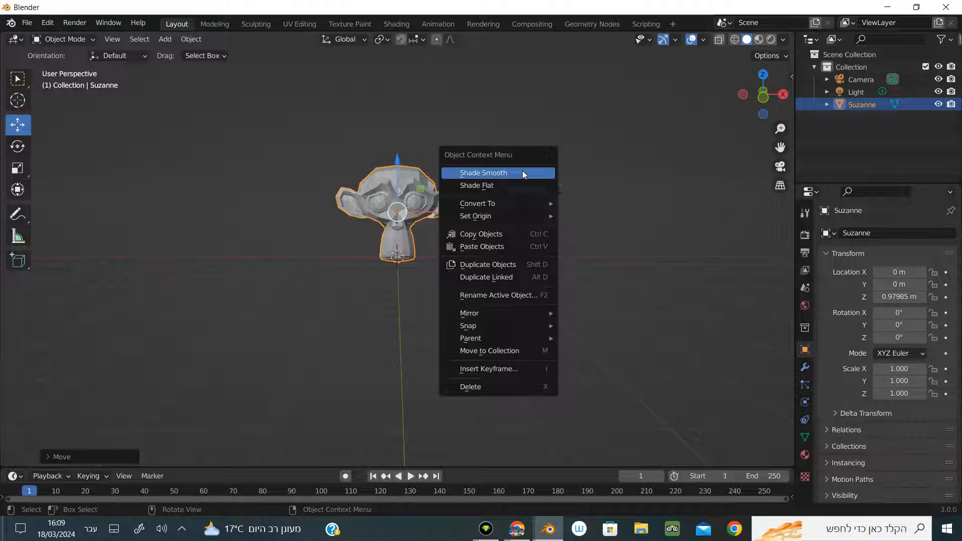
left_click(521, 172)
key("n")
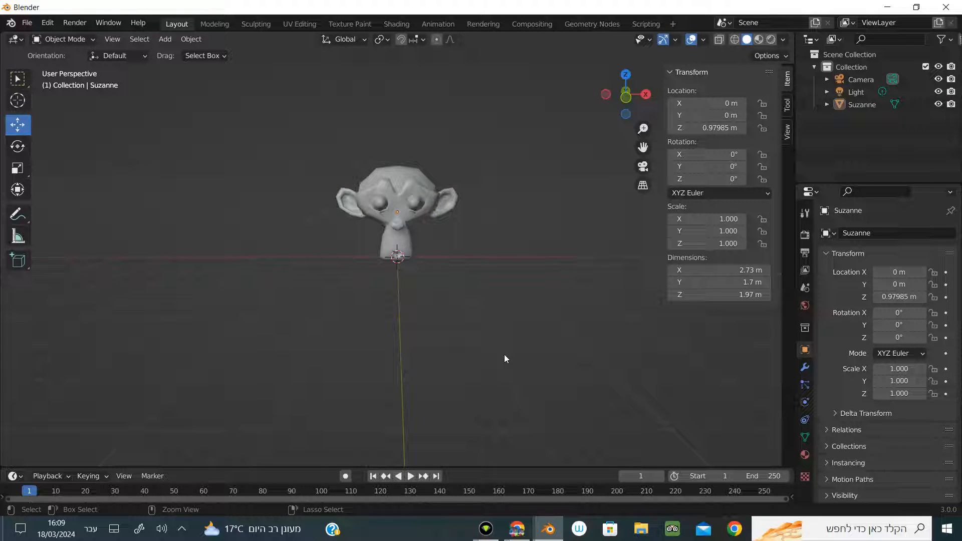
key("ctrl+1")
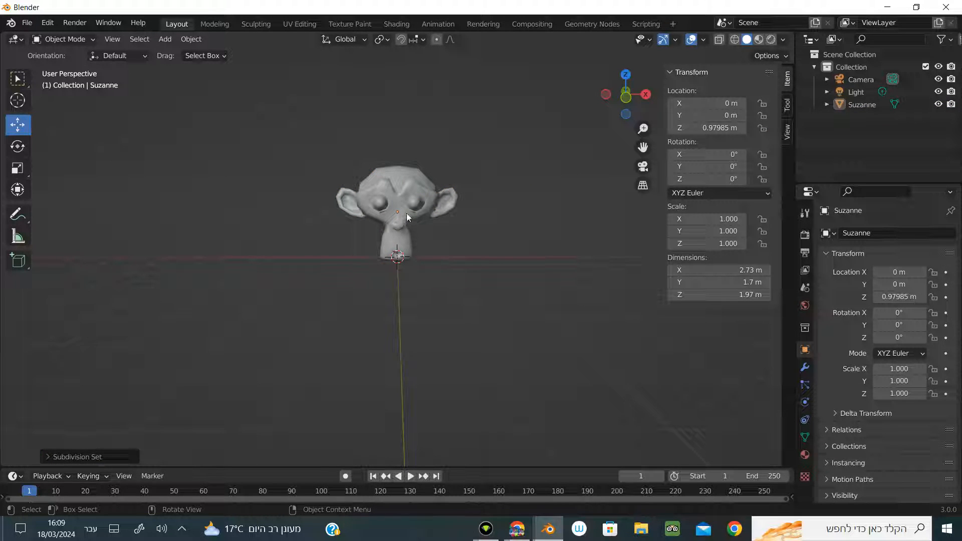
left_click(406, 212)
key("ctrl+2")
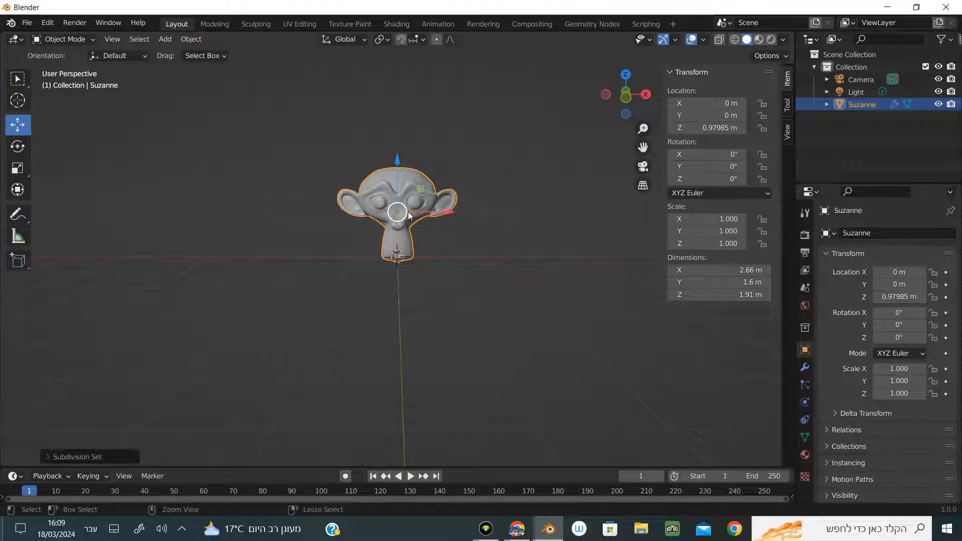
left_click(496, 296)
Add a cube-shaped empty and raise it along Z to about 1.03 m around the monkey's head.
mouse_move(630, 101)
left_mouse_down()
mouse_move(635, 109)
mouse_move(614, 104)
mouse_move(661, 104)
mouse_move(617, 105)
left_mouse_up()
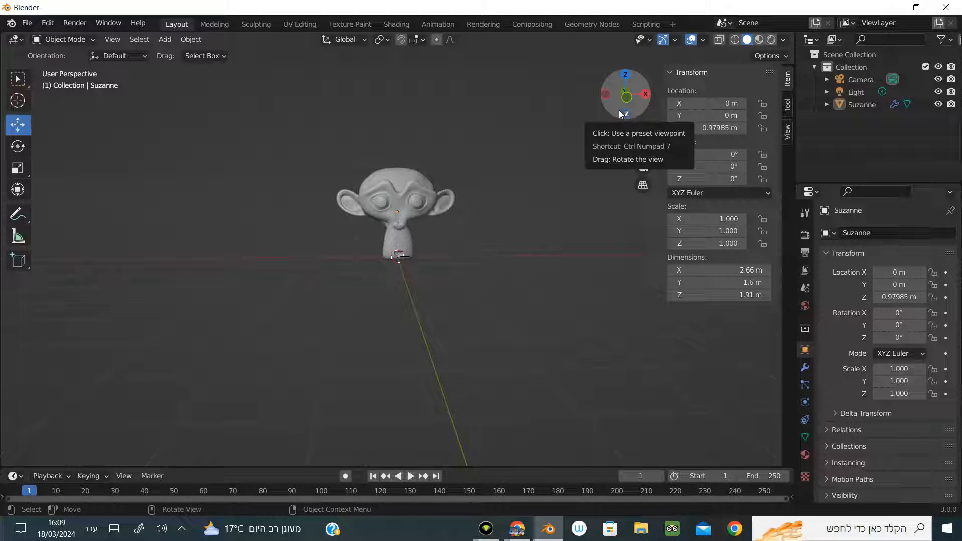
left_click(165, 39)
mouse_move(188, 179)
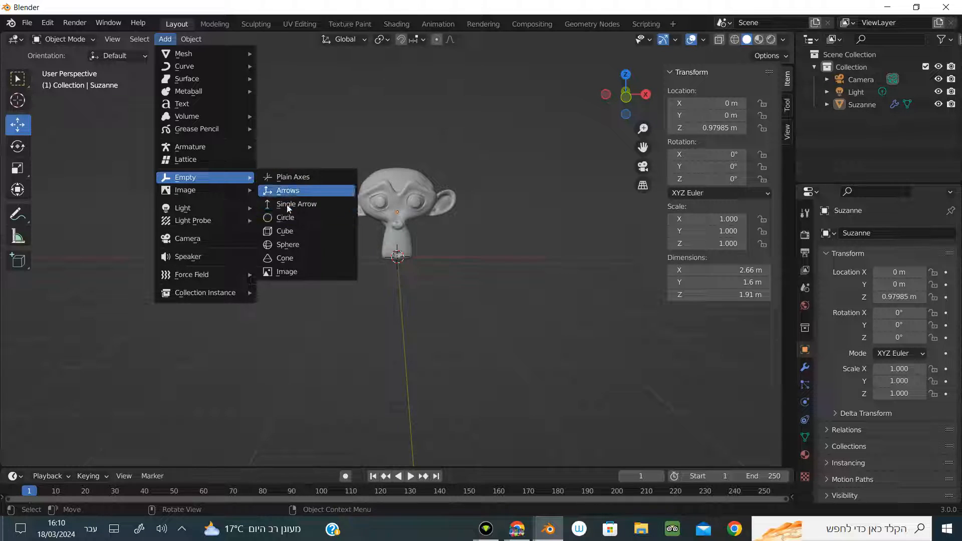
left_click(289, 231)
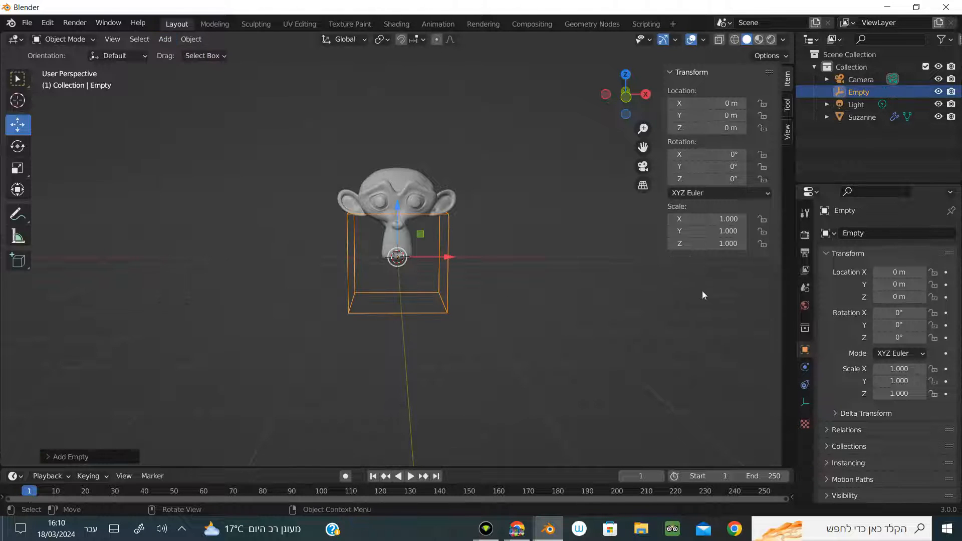
left_click_drag(398, 209, 400, 153)
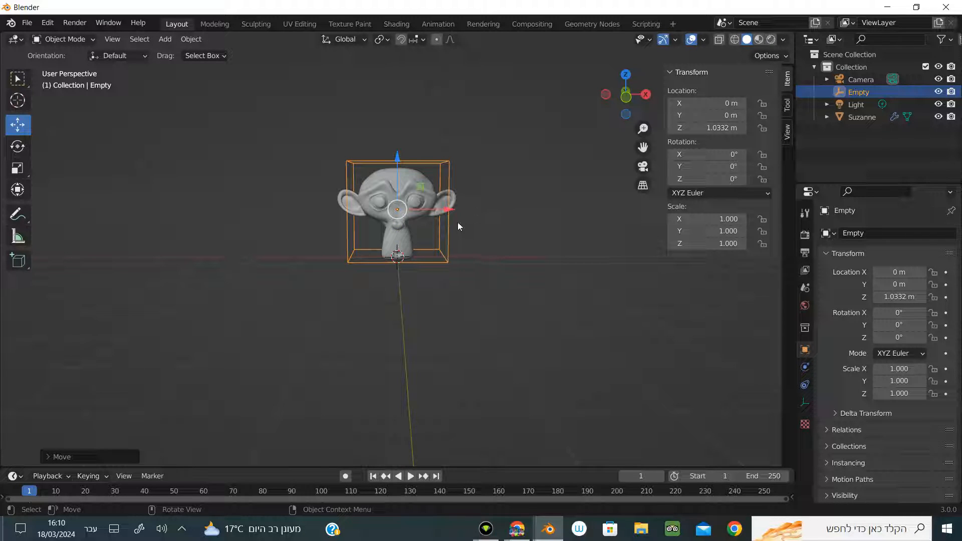
Scale the cube empty to about 1.109 and raise it to about 1.08 m on Z to enclose the monkey.
key("s")
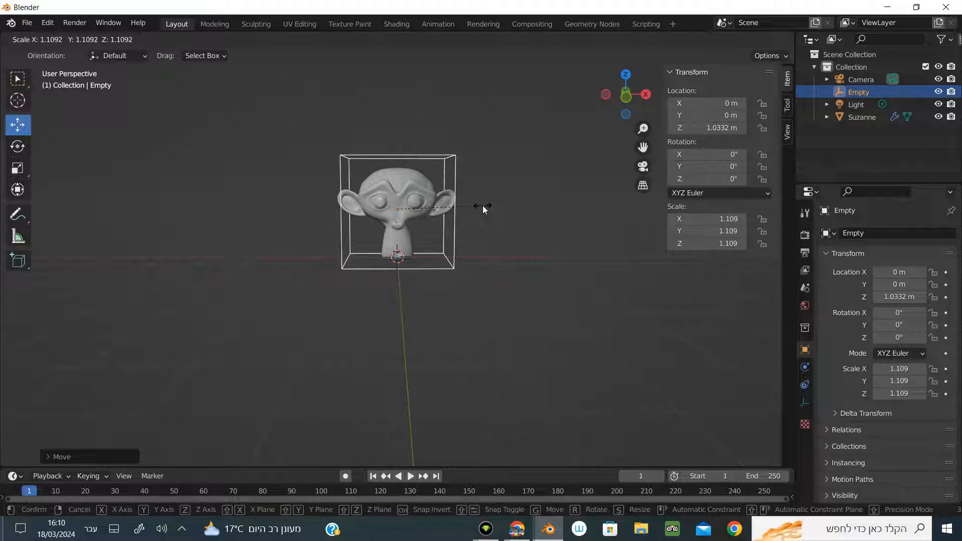
left_click(483, 209)
left_click_drag(400, 159, 407, 156)
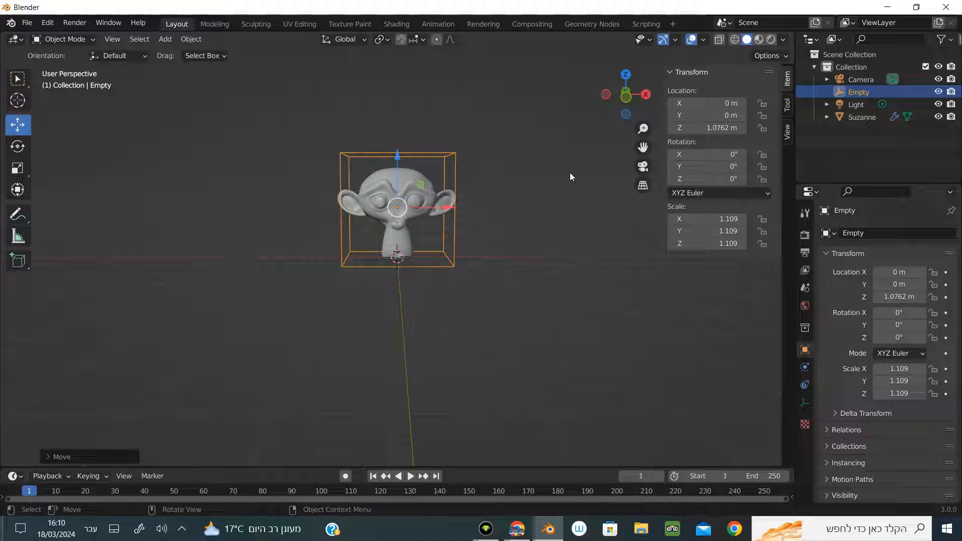
Look through the scene camera and enable Camera to View locking.
key("KP_0")
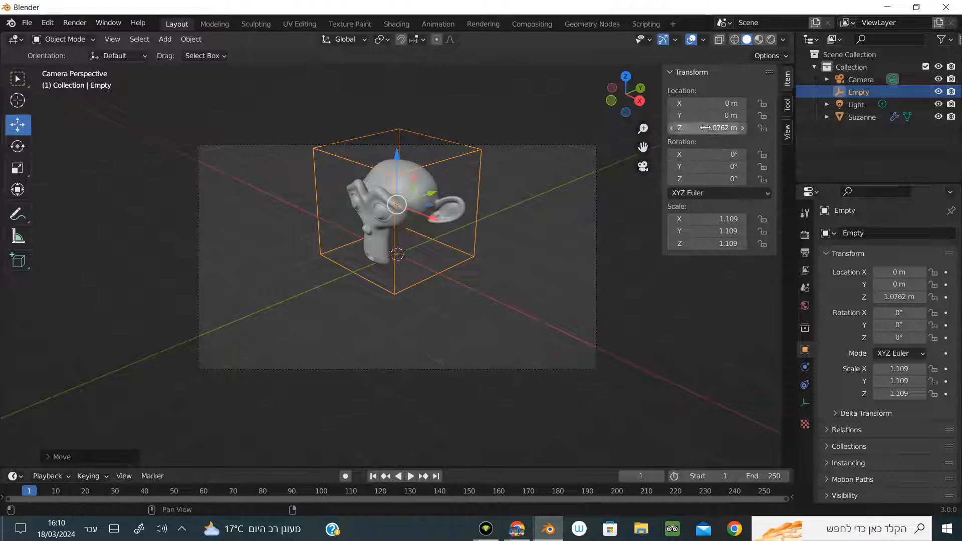
key("alt+a")
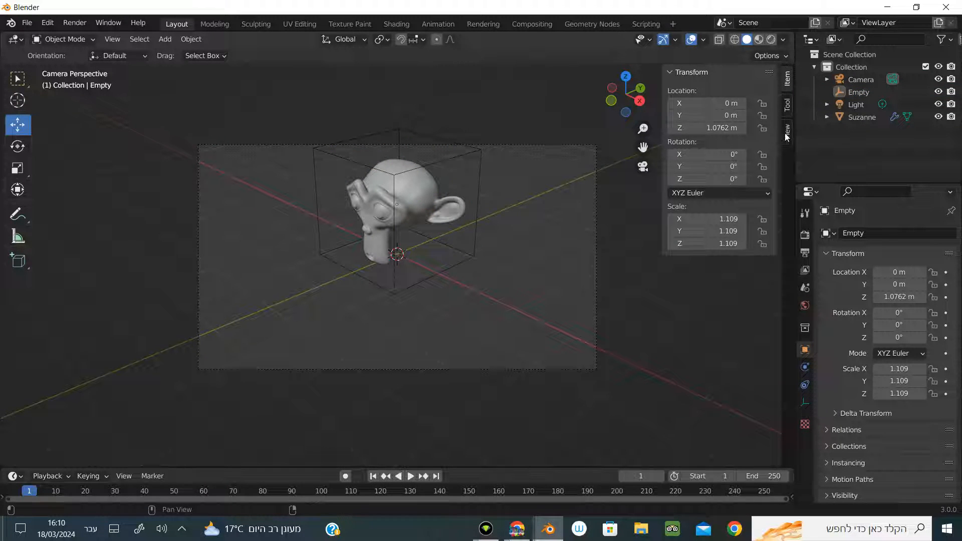
left_click(786, 139)
left_click(717, 226)
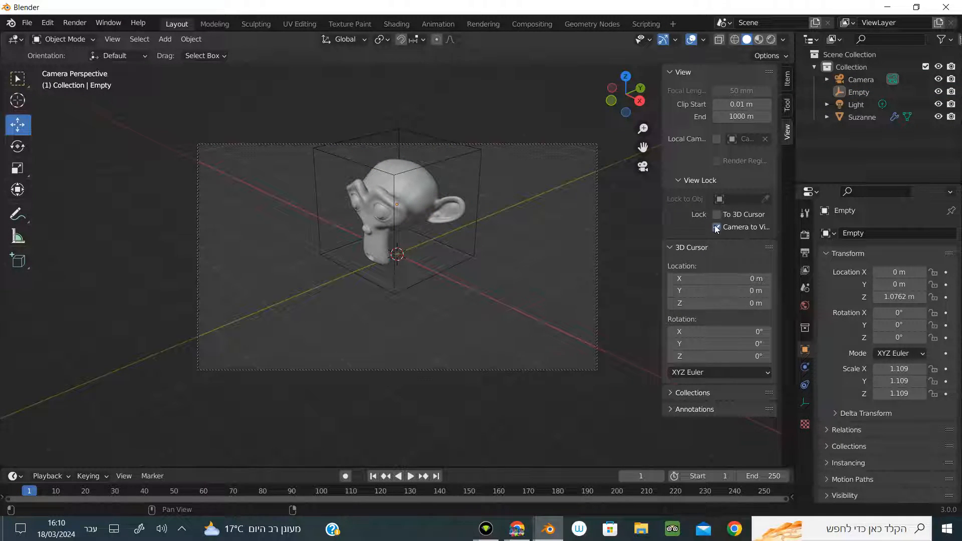
key("n")
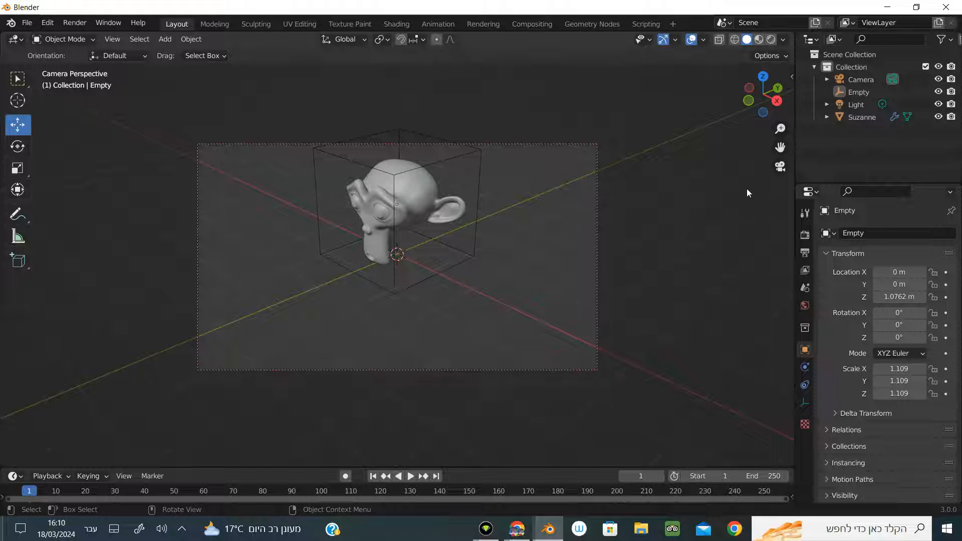
Reposition the locked camera so it faces the monkey from the front, centred in the frame.
left_click(384, 196)
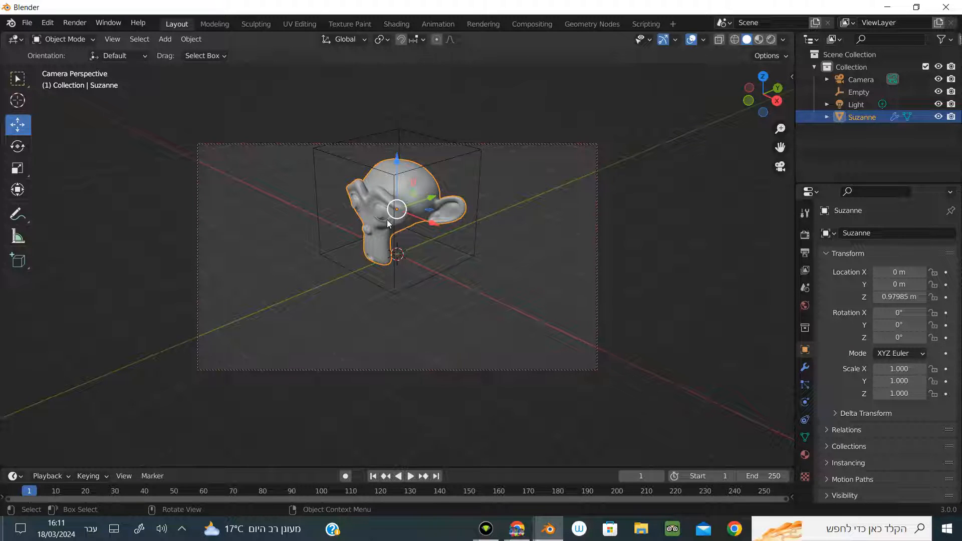
left_click_drag(745, 100, 601, 166)
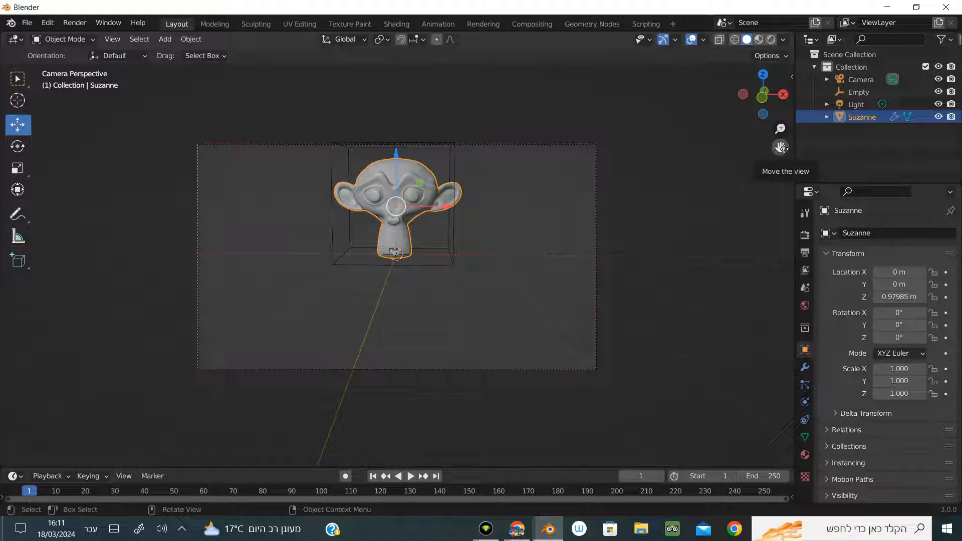
left_click_drag(780, 148, 787, 181)
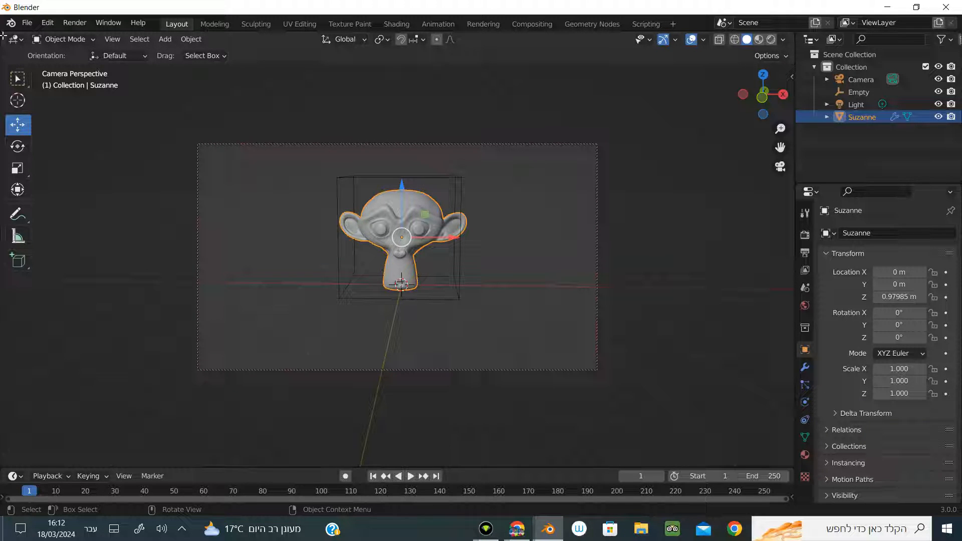
Split the 3D viewport into two side-by-side views and set one to Rendered shading with Scene World disabled.
left_click_drag(4, 36, 359, 44)
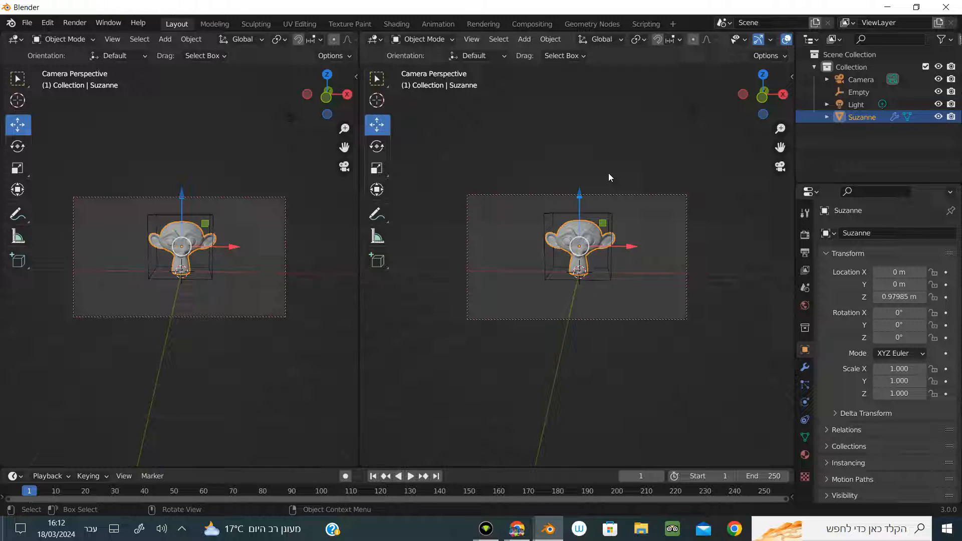
left_click_drag(357, 48, 539, 47)
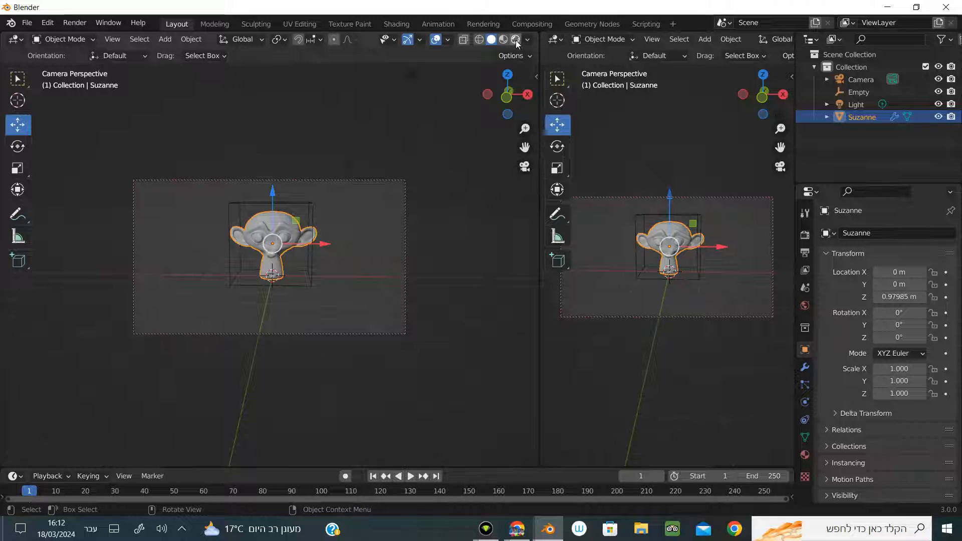
left_click(410, 181)
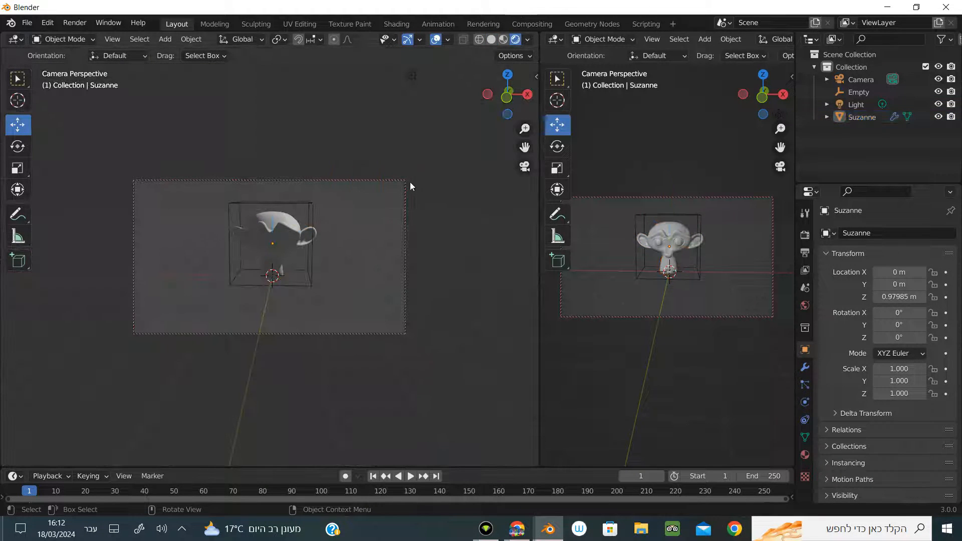
left_click(528, 41)
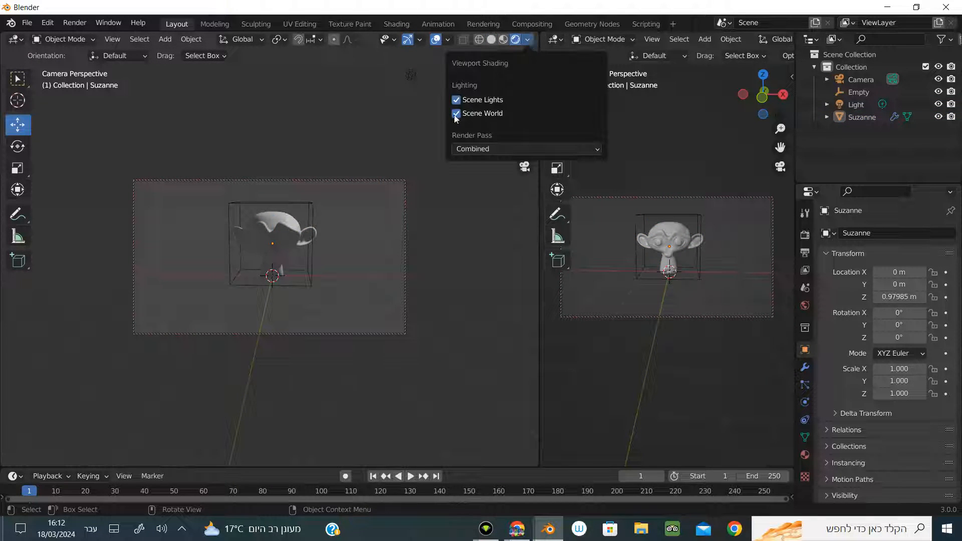
left_click(456, 113)
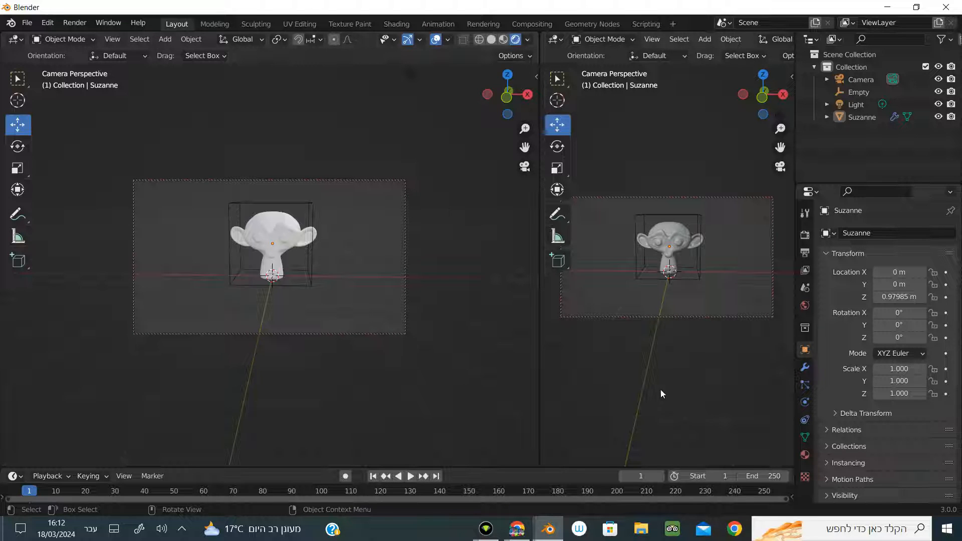
left_click_drag(539, 68, 342, 67)
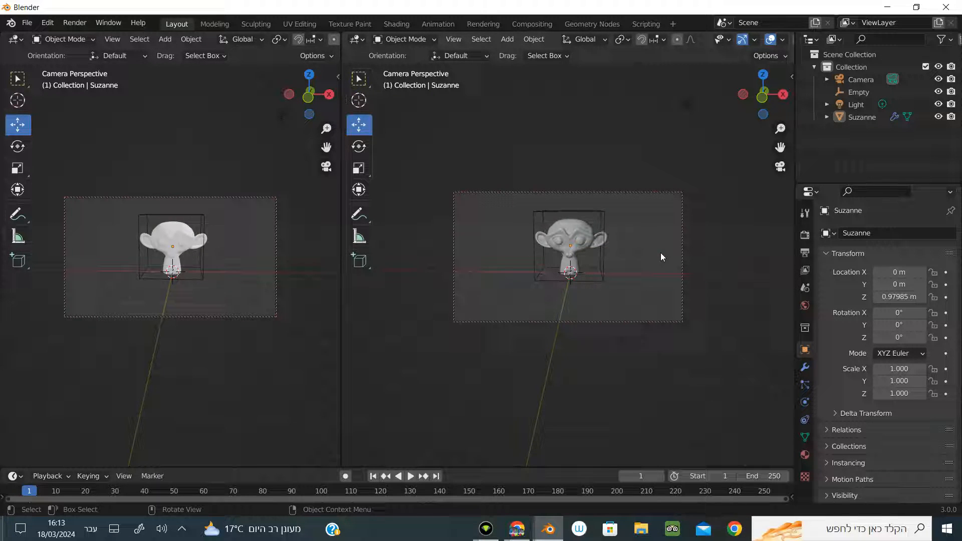
Parent the scene camera to the cube empty using the Object parenting option.
middle_click_drag(645, 234, 639, 172)
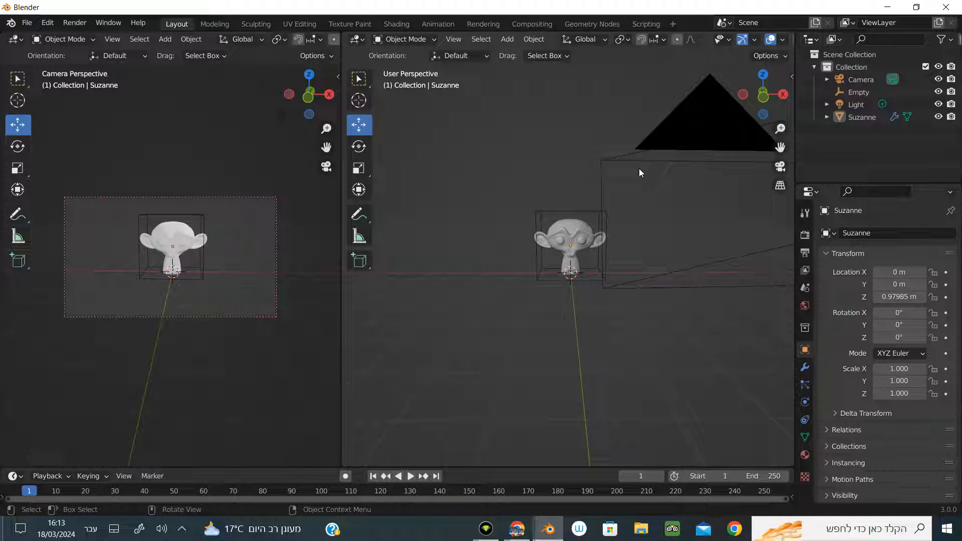
left_click_drag(762, 93, 779, 128)
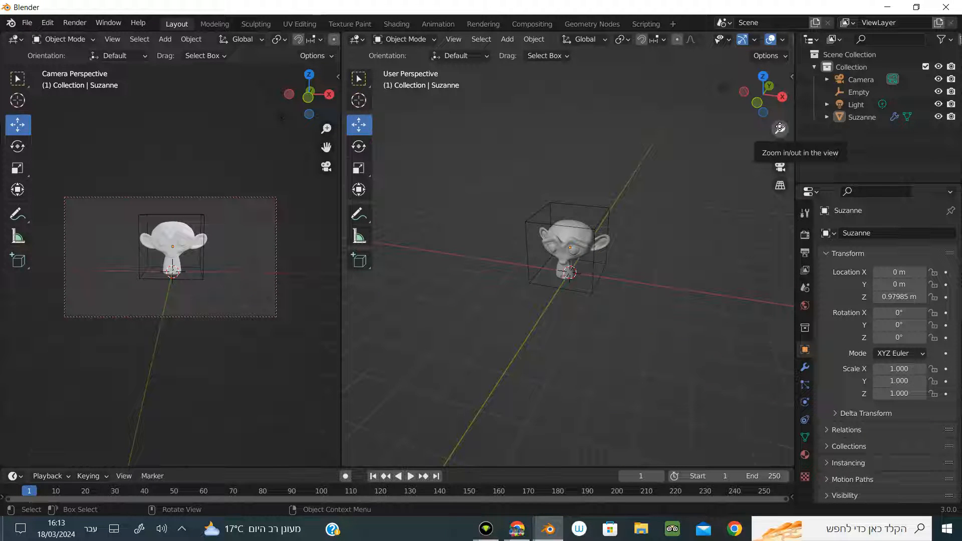
left_click_drag(780, 129, 370, 216)
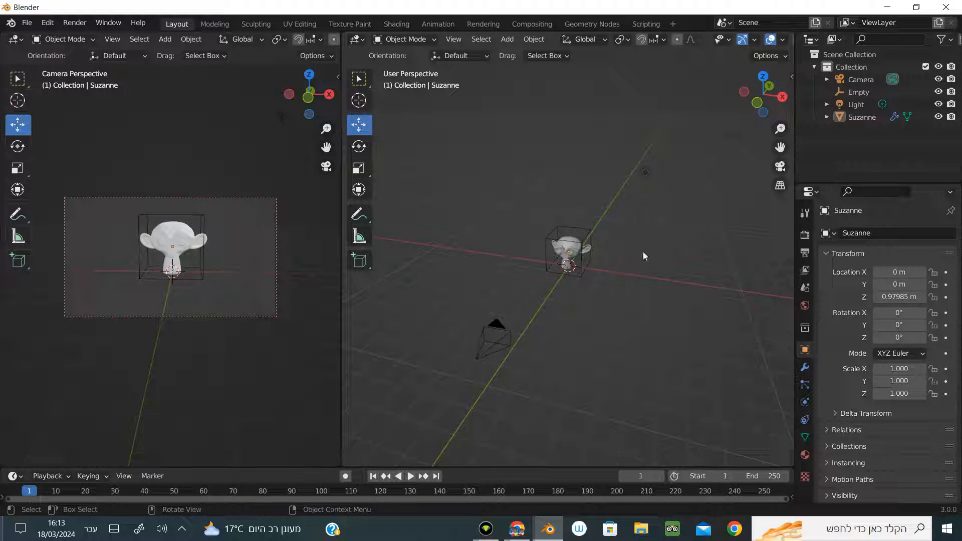
left_click_drag(762, 94, 569, 264)
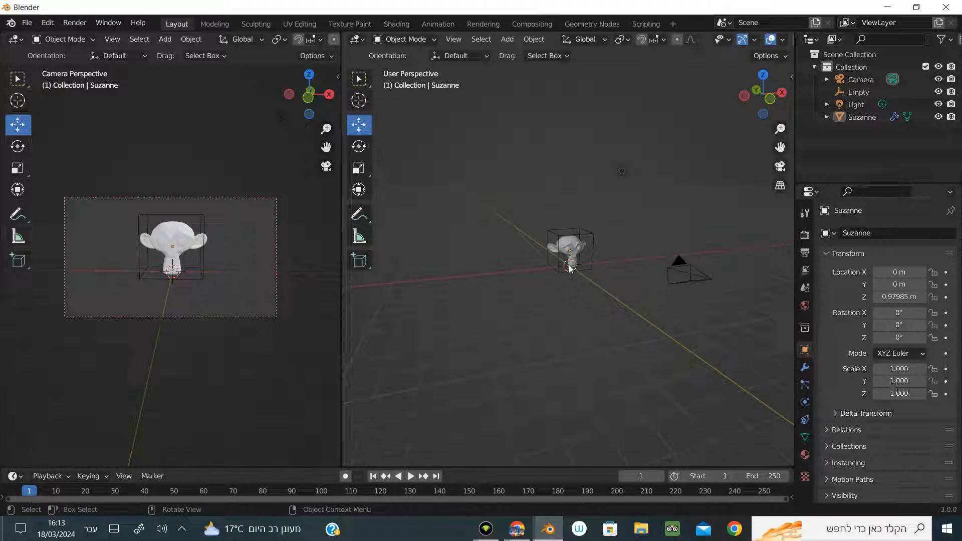
left_click(693, 275)
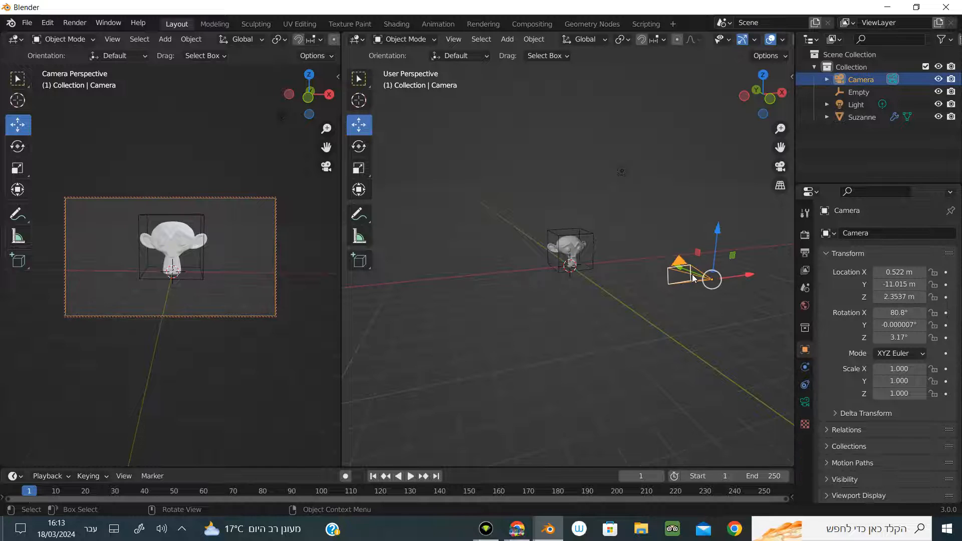
left_click(594, 234, "shift")
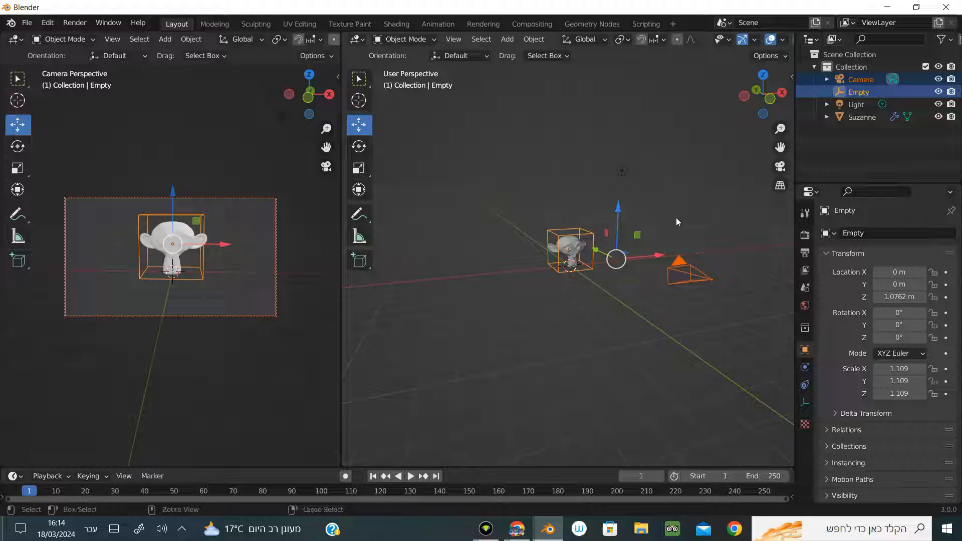
key("ctrl+p")
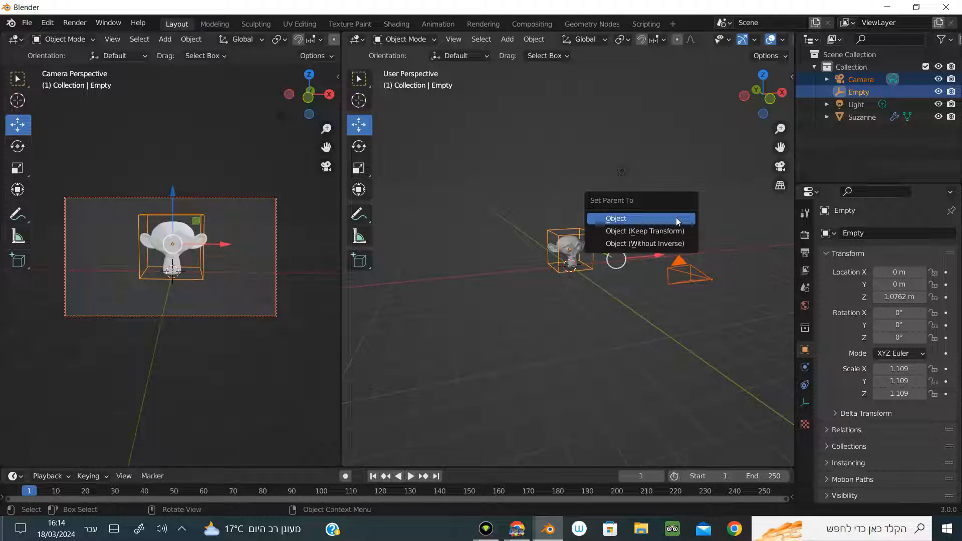
left_click(677, 220)
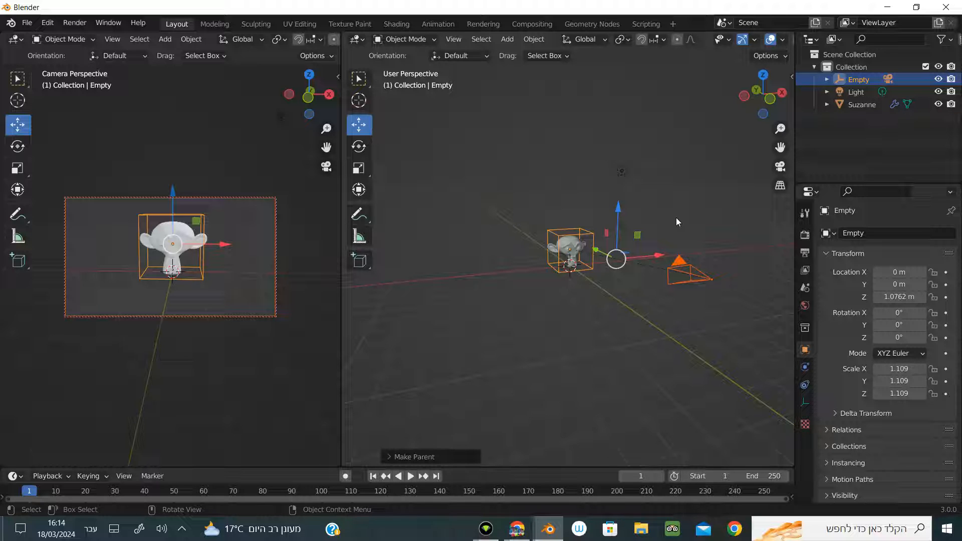
Test the camera parenting by moving the cube empty along X and freely, undoing both moves.
key("g")
key("x")
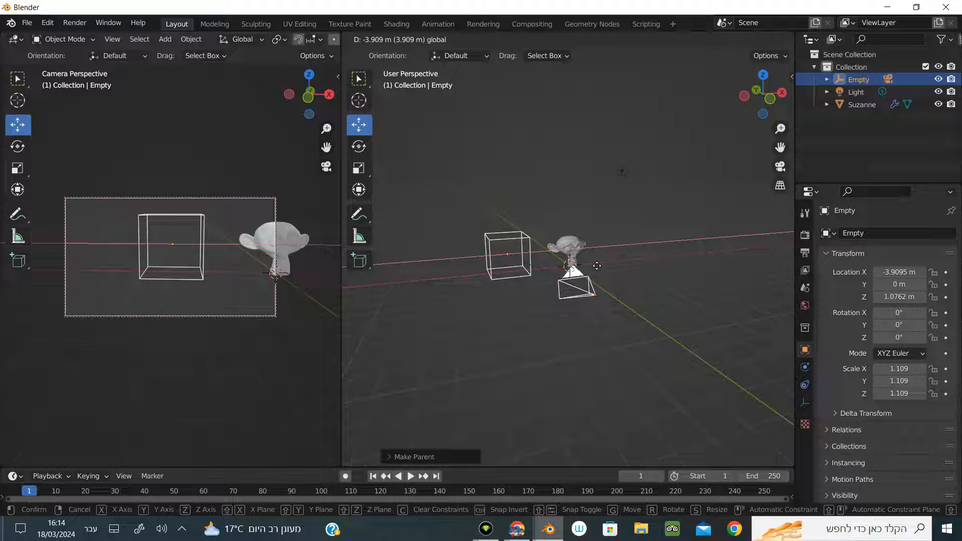
left_click(596, 265)
key("ctrl+z")
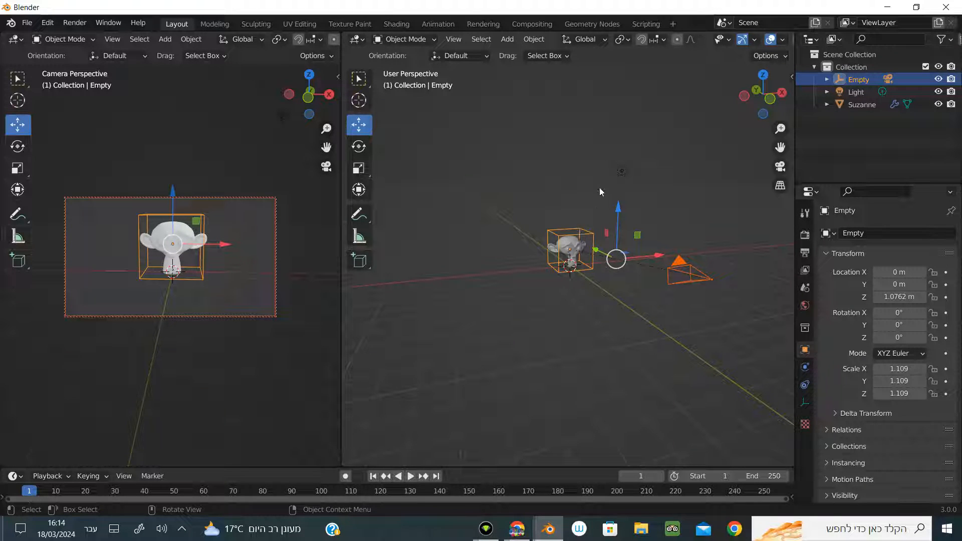
left_click(582, 228)
left_click(556, 257)
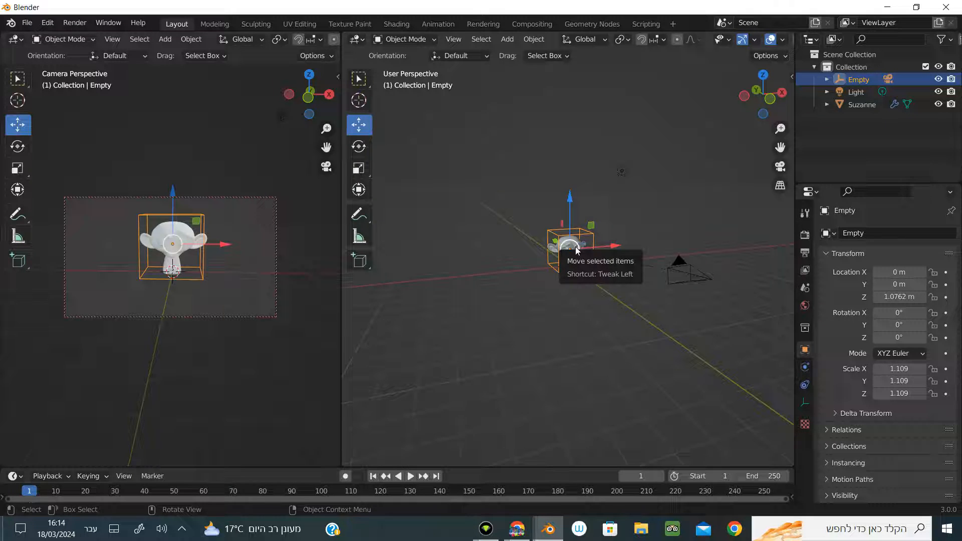
mouse_move(576, 251)
left_mouse_down()
mouse_move(583, 241)
mouse_move(591, 275)
mouse_move(621, 222)
mouse_move(576, 213)
mouse_move(578, 260)
left_mouse_up()
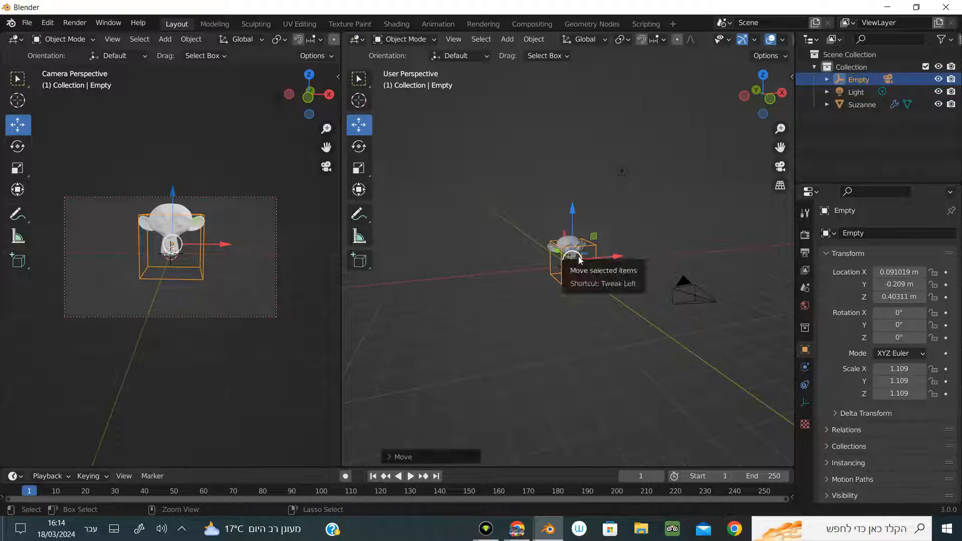
key("ctrl+z")
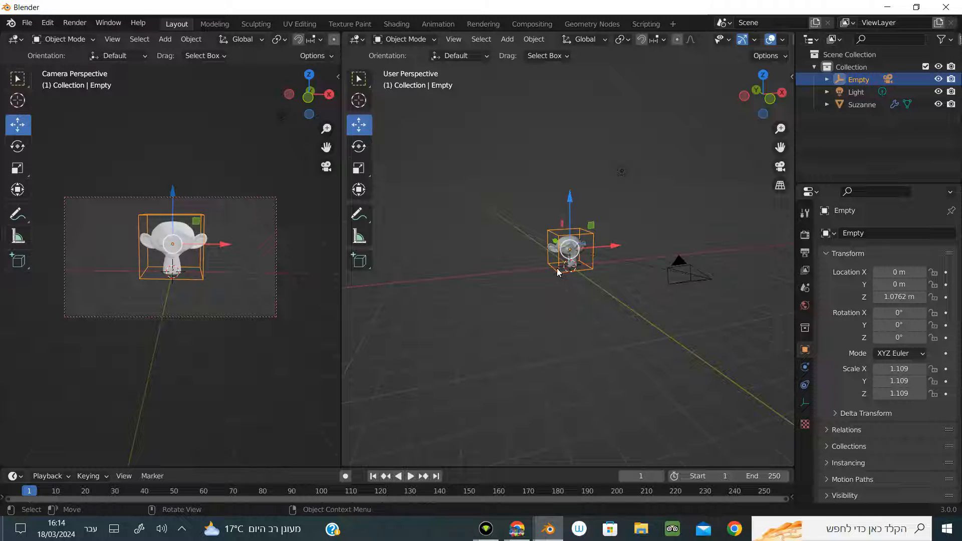
Orbit the locked camera to an angled view of the monkey and keyframe the empty's Location & Rotation at frame 1.
left_click_drag(502, 466, 504, 375)
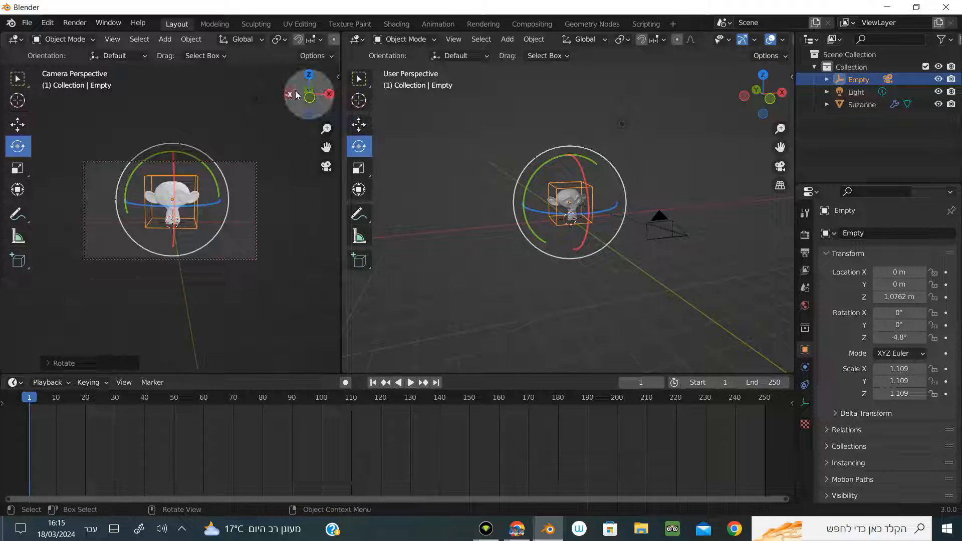
left_click_drag(294, 92, 49, 90)
left_click_drag(326, 128, 323, 100)
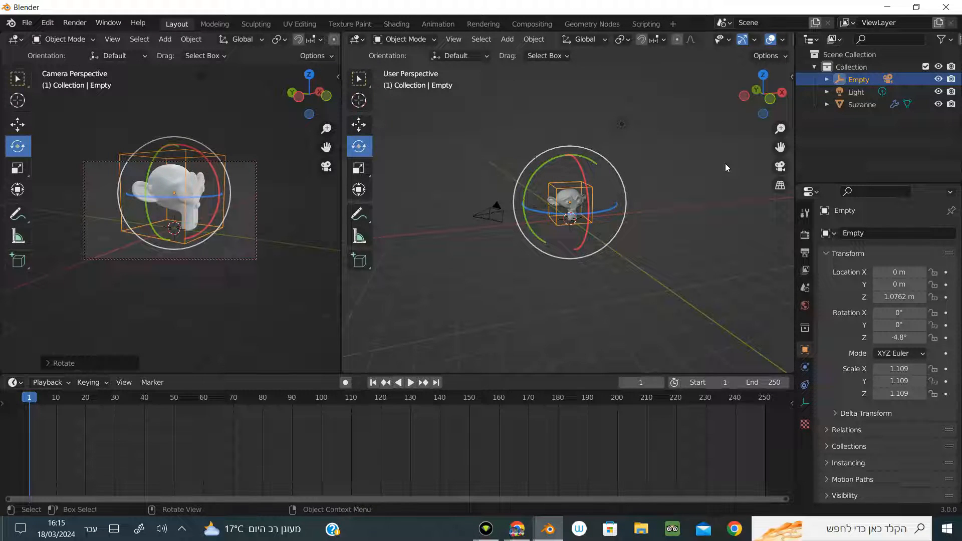
key("i")
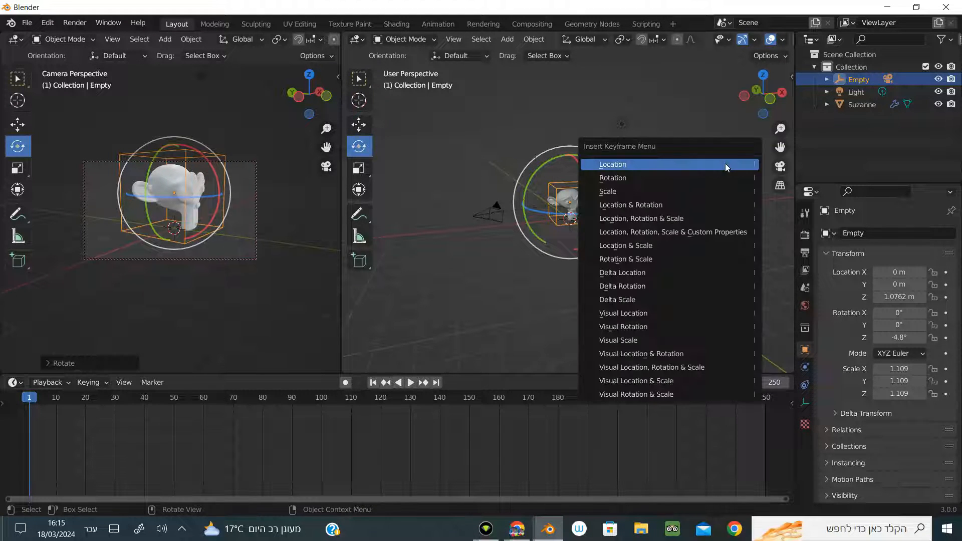
left_click(663, 204)
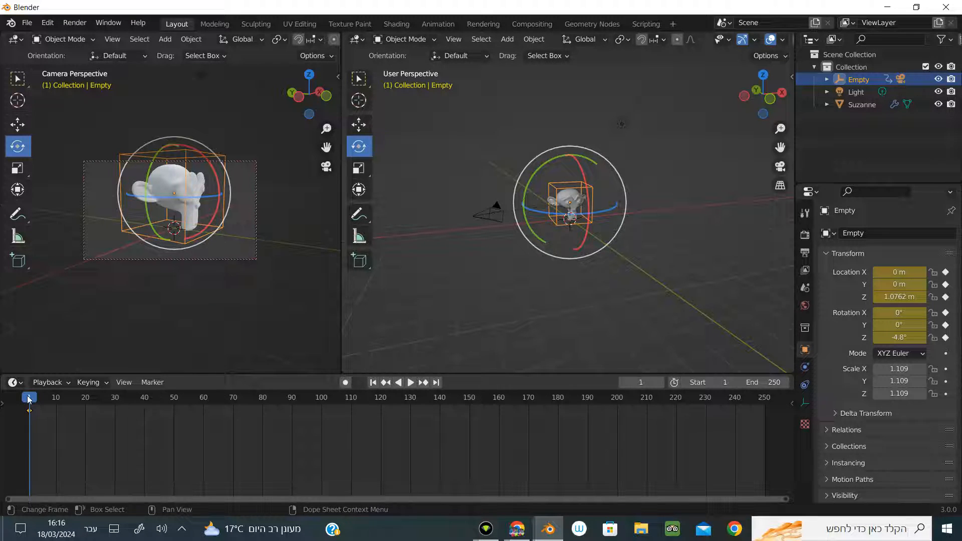
At frame 60, rotate the empty to about 53.2° on Z and insert a Location & Rotation keyframe.
key("space")
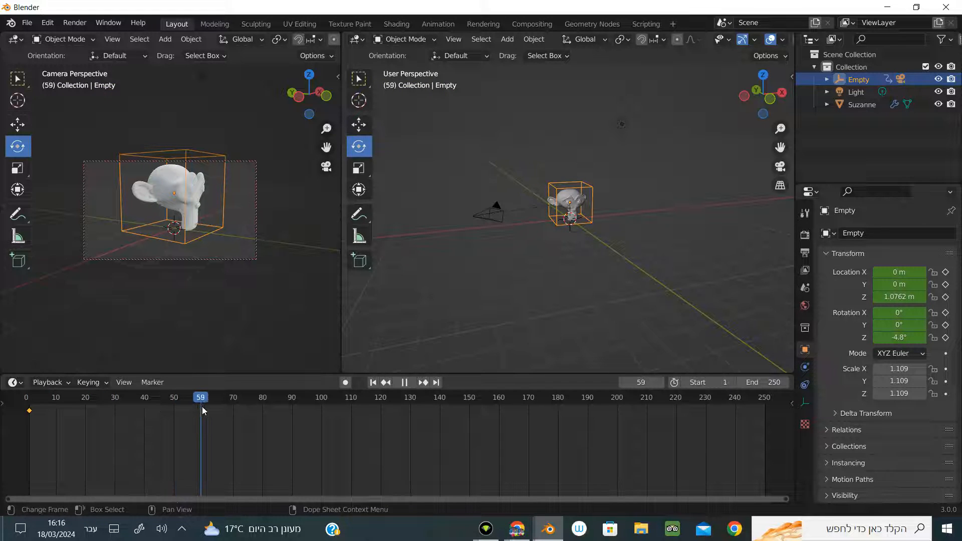
key("space")
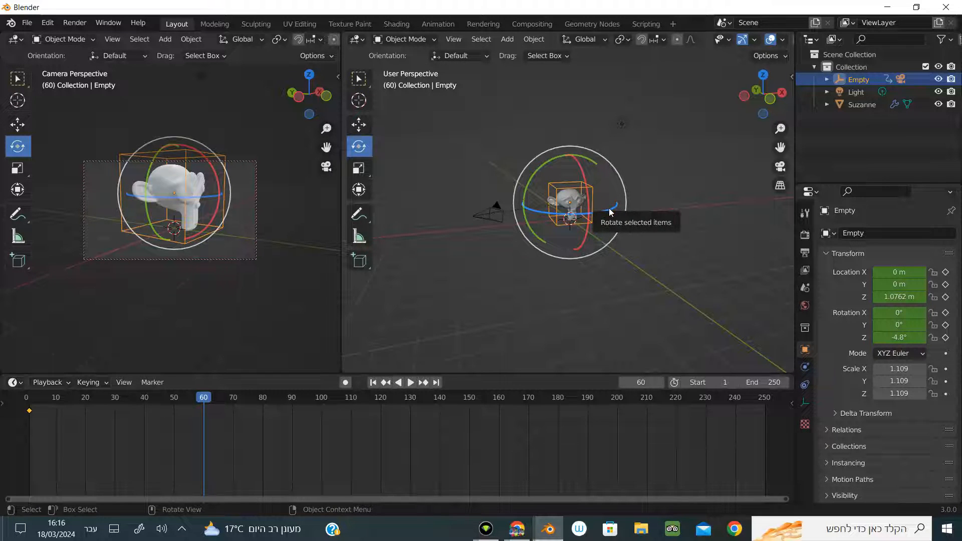
left_click_drag(609, 211, 733, 199)
left_click_drag(539, 212, 565, 217)
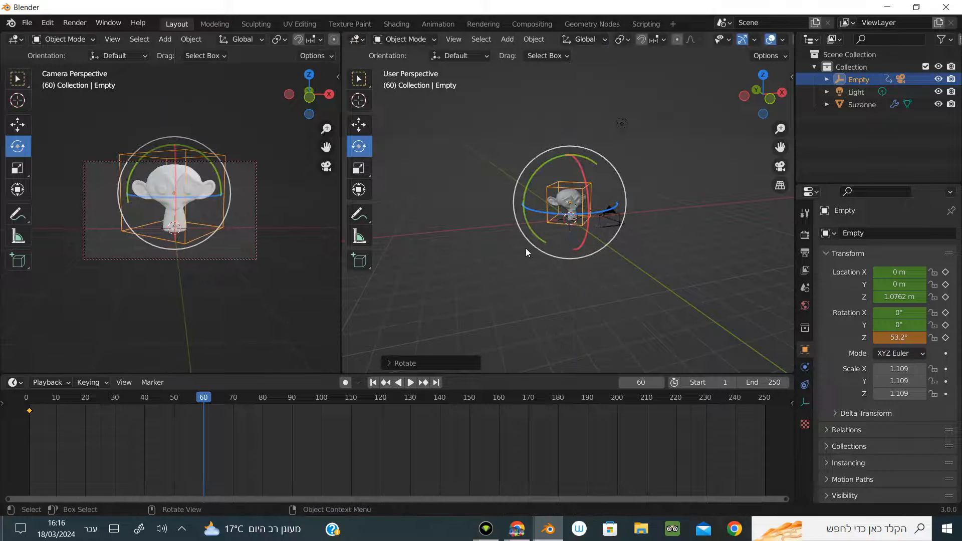
key("i")
left_click(512, 201)
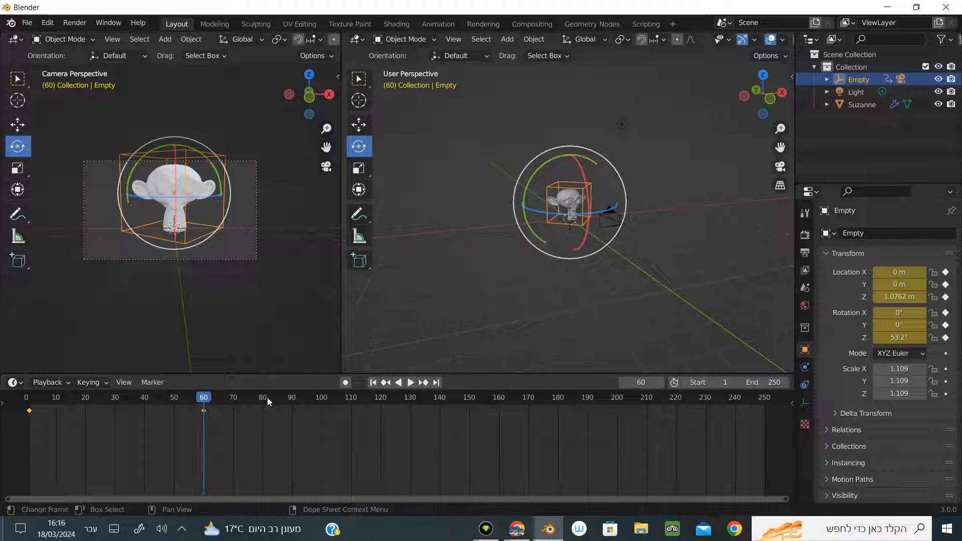
Play the empty's rotation animation from frame 1 and stop playback at frame 92.
left_click(376, 384)
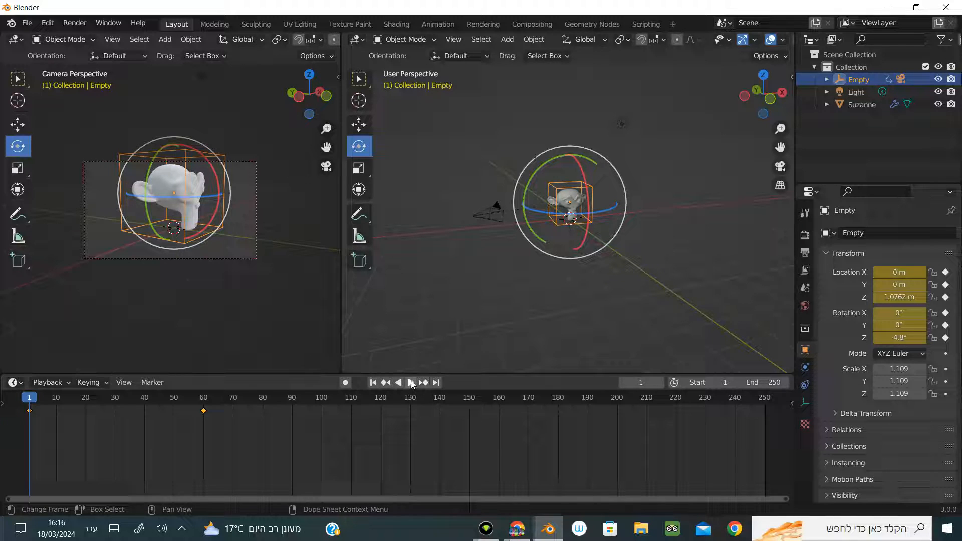
left_click(410, 383)
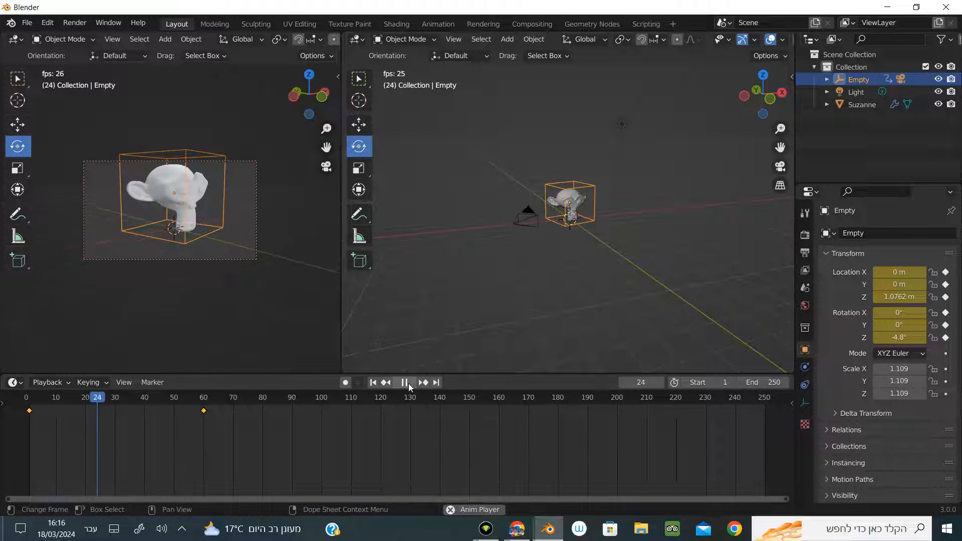
left_click(409, 385)
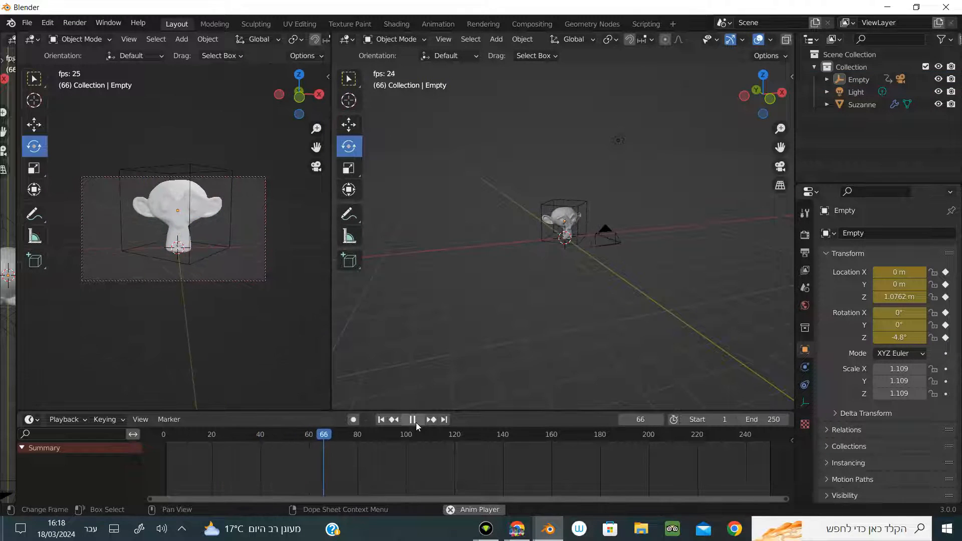
left_click(415, 420)
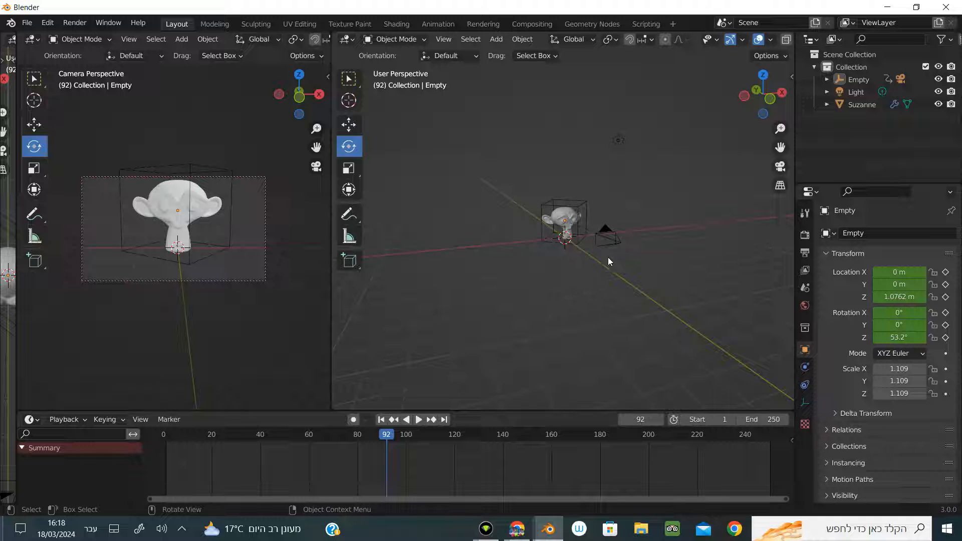
Select the camera and insert a Location & Rotation keyframe for it at frame 92.
left_click(606, 233)
key("shift+space")
key("g")
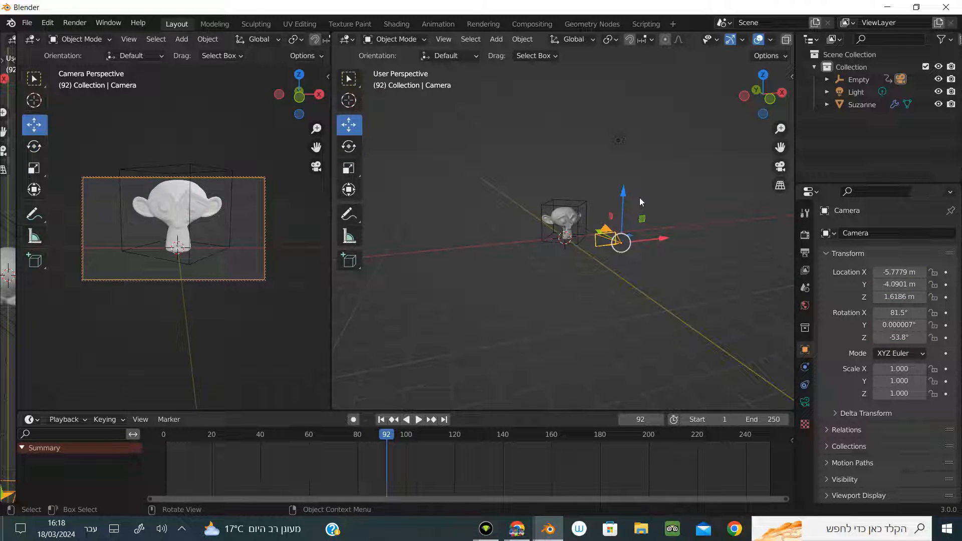
key("i")
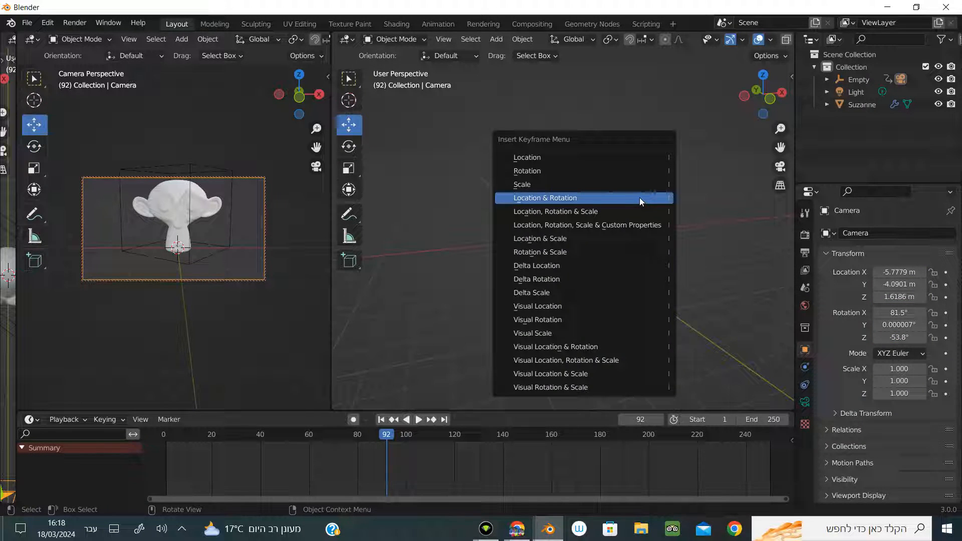
left_click(639, 197)
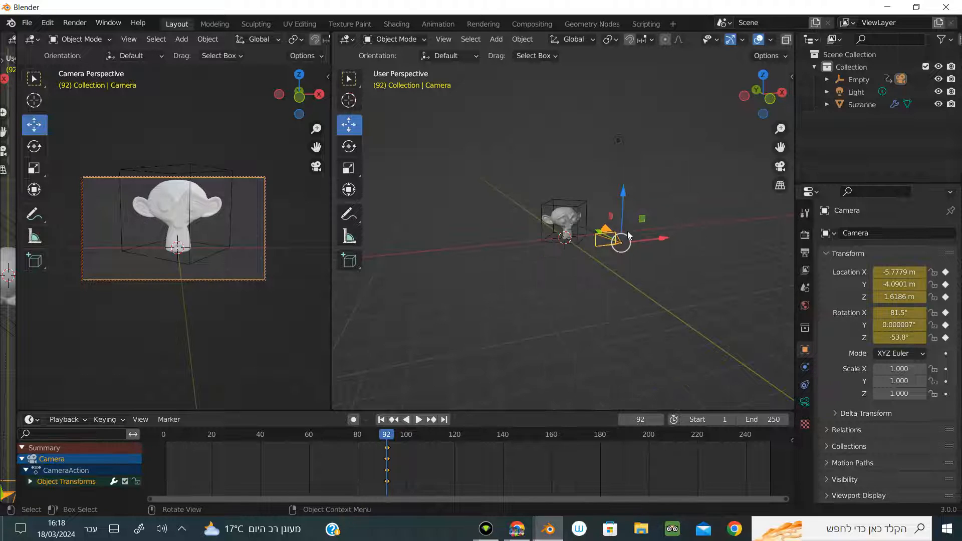
At frame 200, move the camera away from the monkey to about X -10.25 m, Y -7.44 m.
left_click(745, 438)
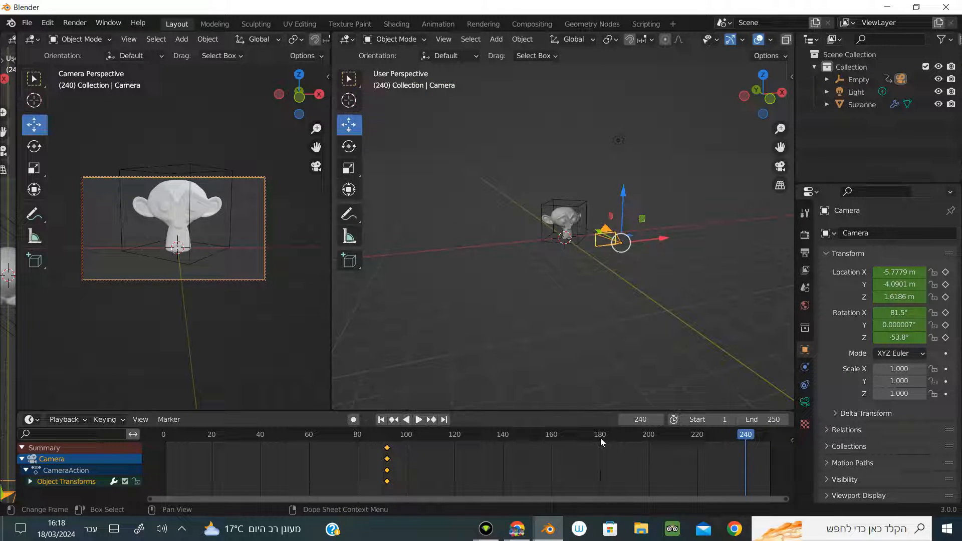
left_click(648, 438)
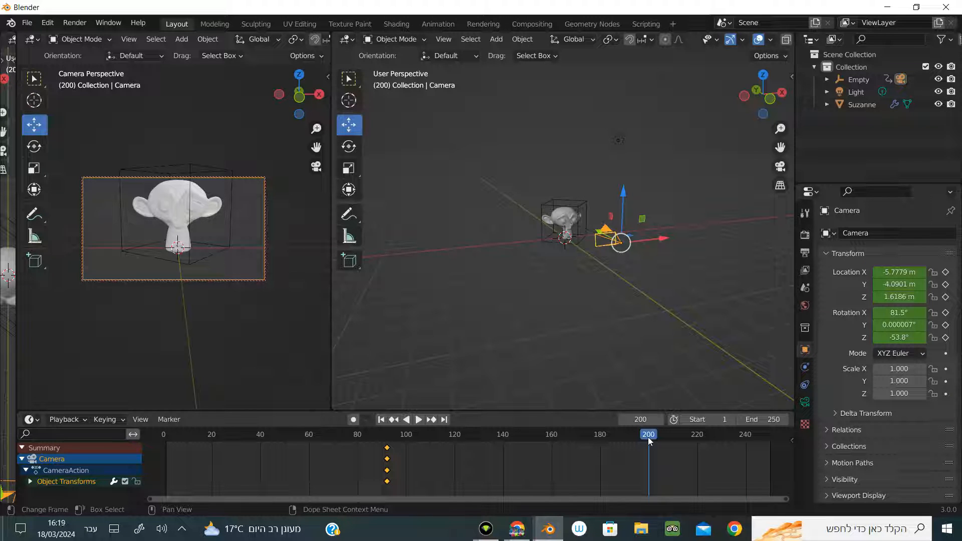
left_click_drag(745, 89, 564, 248)
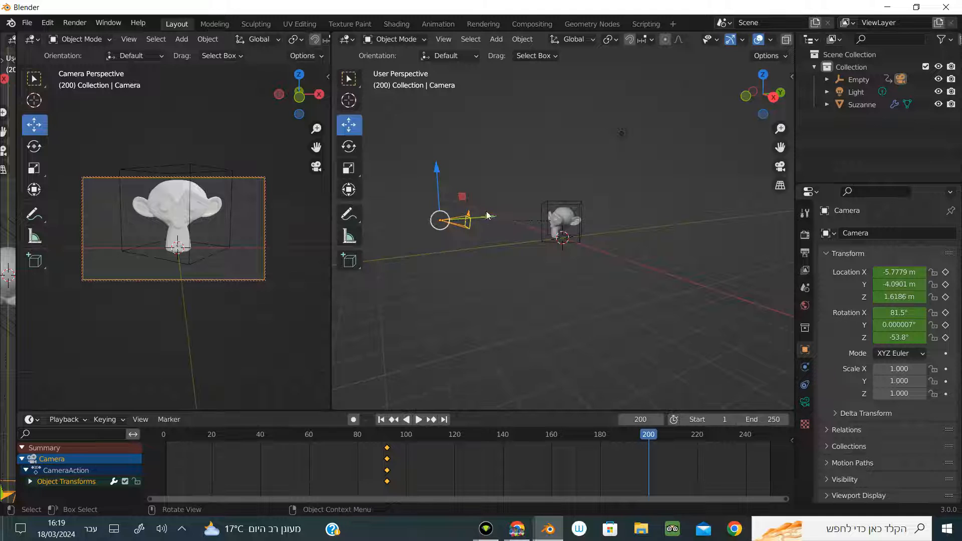
left_click_drag(488, 214, 344, 205)
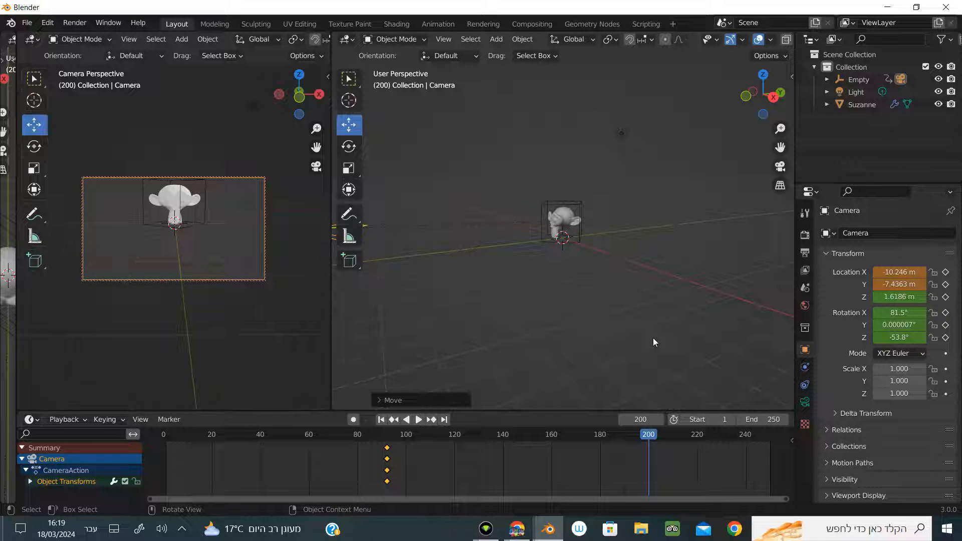
Rotate the camera to about -3.72° on Y and insert a Location & Rotation keyframe at frame 200.
left_click(349, 146)
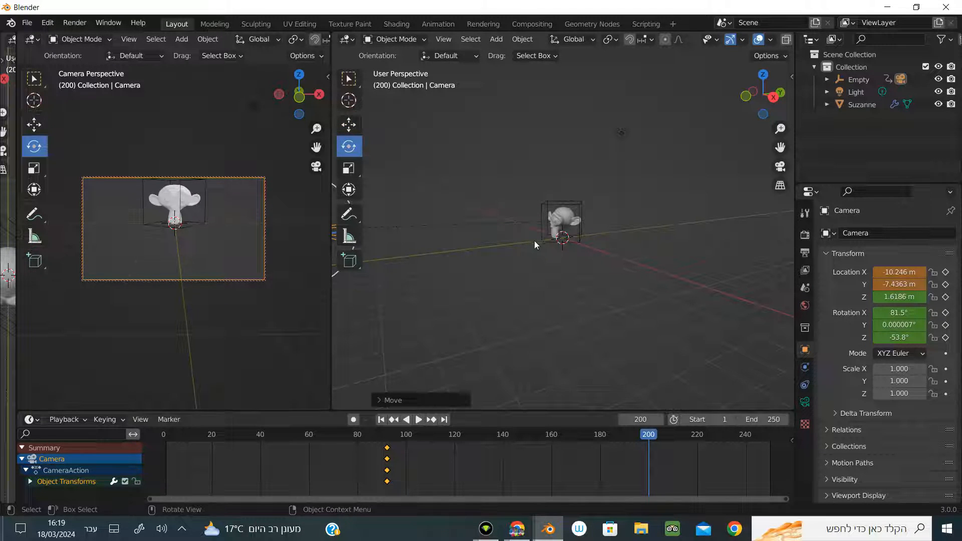
left_click_drag(781, 127, 781, 160)
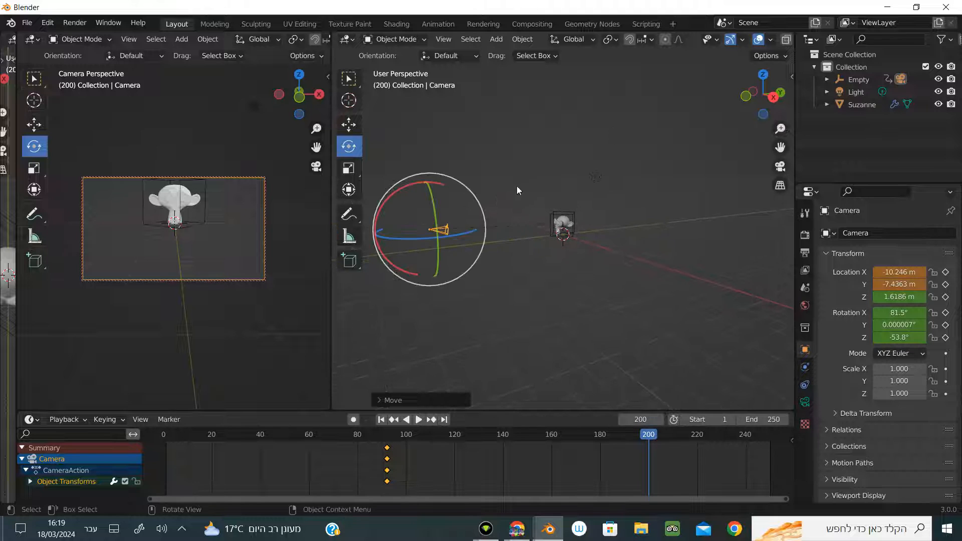
left_click_drag(431, 204, 431, 226)
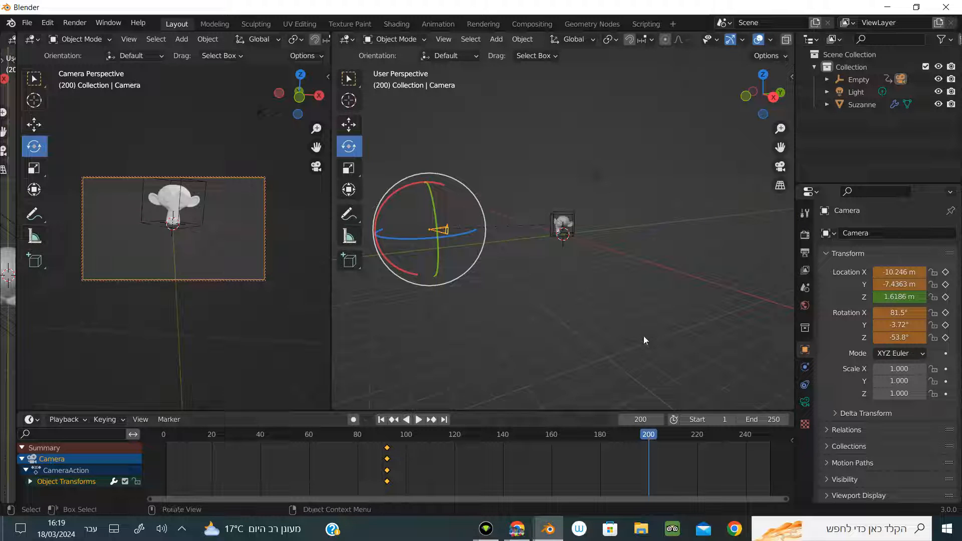
key("i")
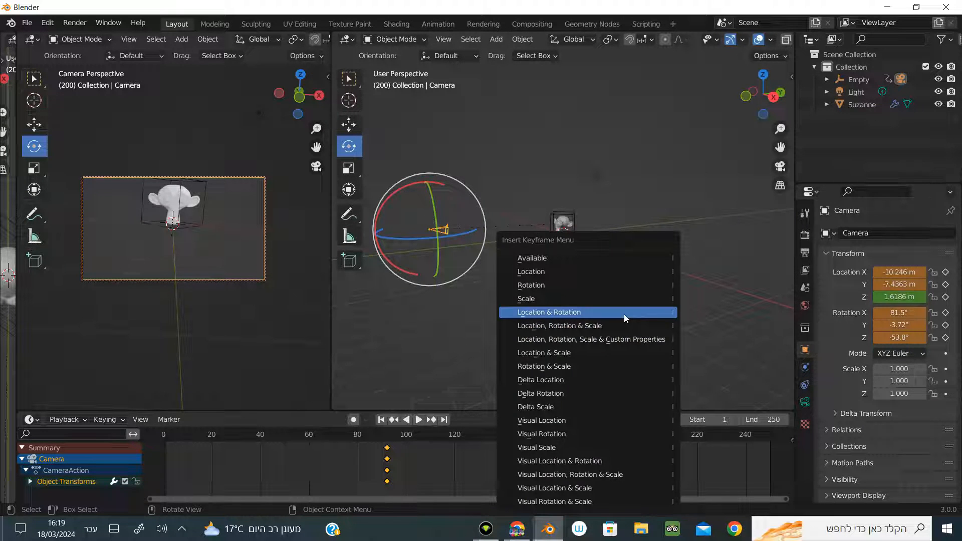
left_click(624, 314)
Play the combined empty and camera animation from frame 1.
left_click_drag(644, 443, 164, 433)
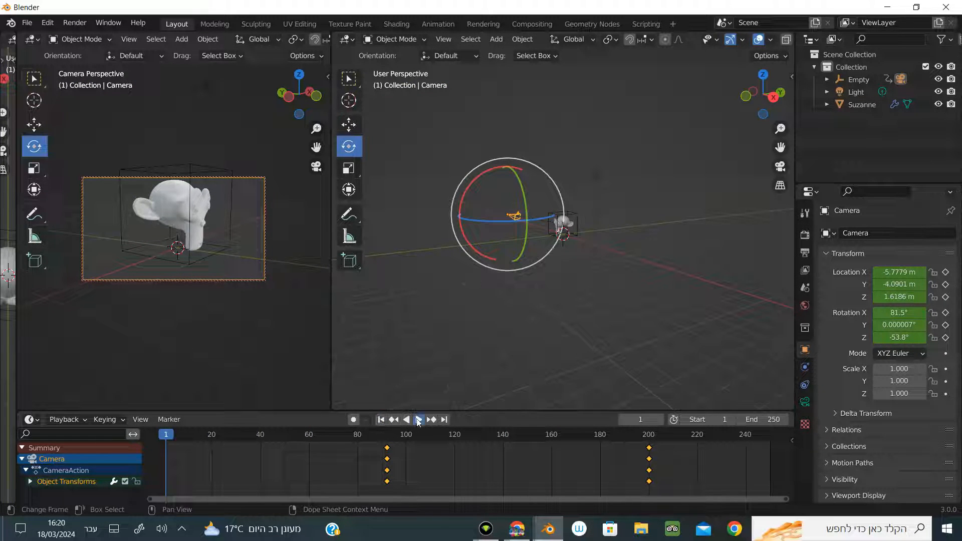
left_click(418, 420)
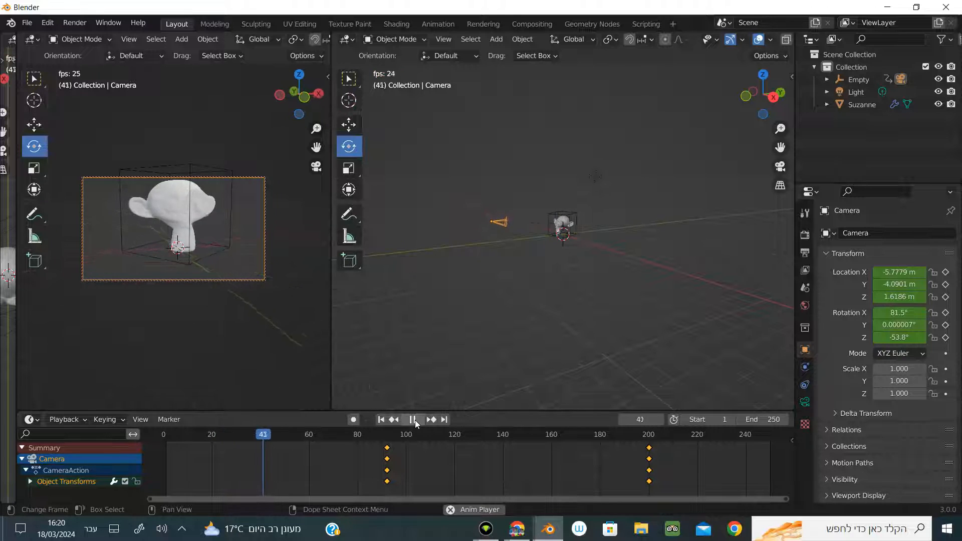